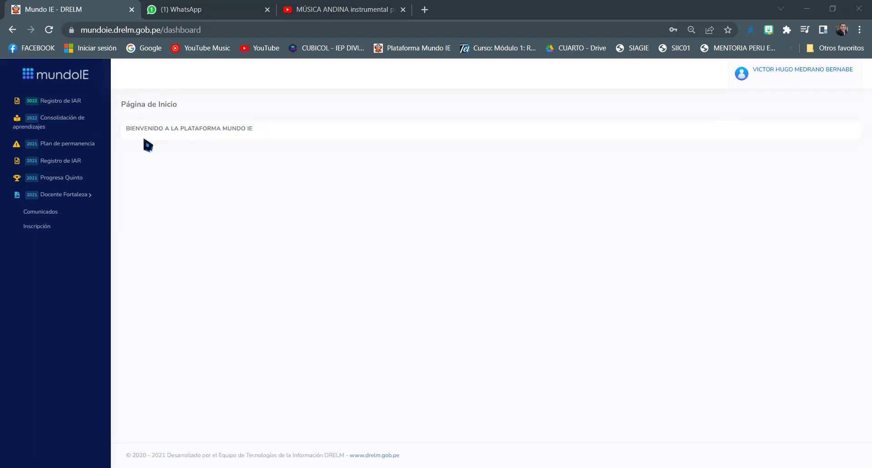
Open the 2022 Consolidación de aprendizajes grade and section selection, check the assigned sections and save with Quinto Primaria B selected.
{"action": "left_click", "coordinate": [56, 128]}
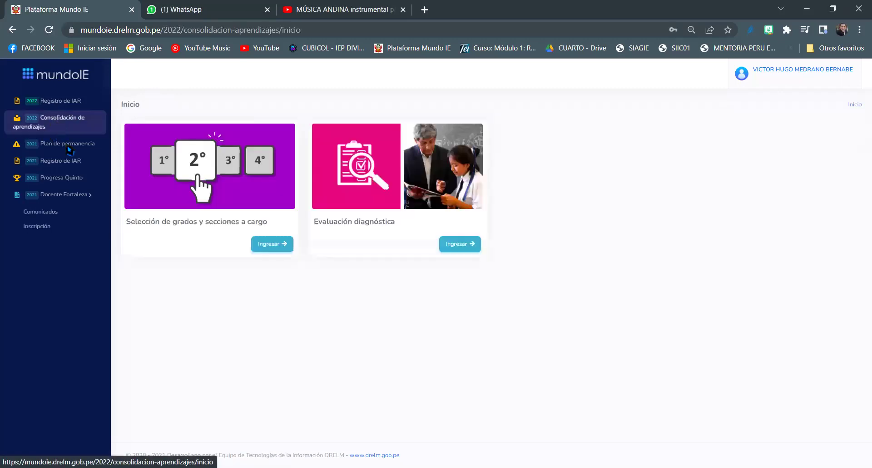
{"action": "left_click", "coordinate": [271, 249]}
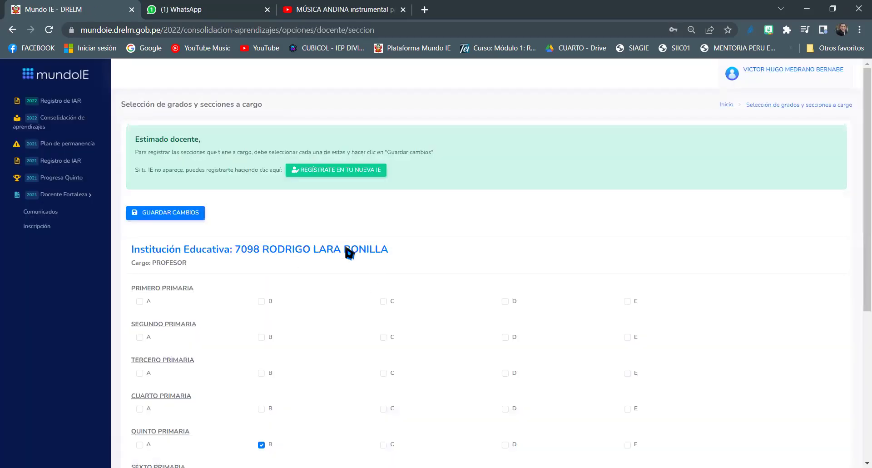
{"action": "scroll", "coordinate": [348, 256], "scroll_direction": "down", "scroll_amount": 3}
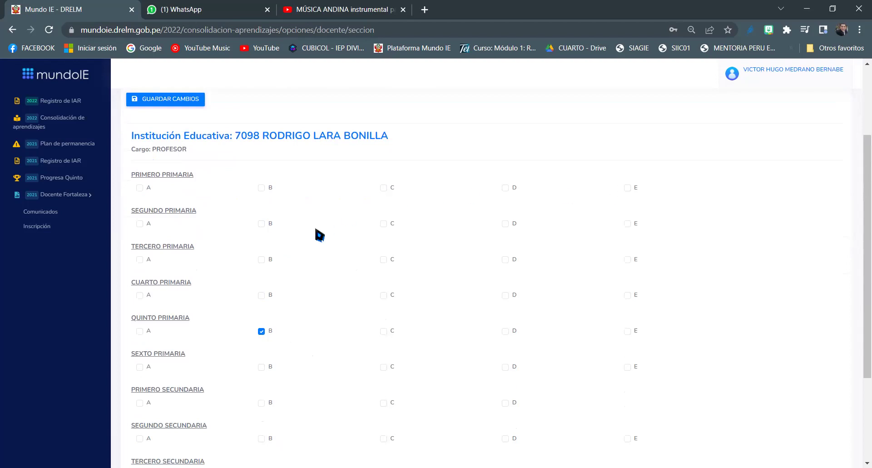
{"action": "scroll", "coordinate": [441, 290], "scroll_direction": "down", "scroll_amount": 3}
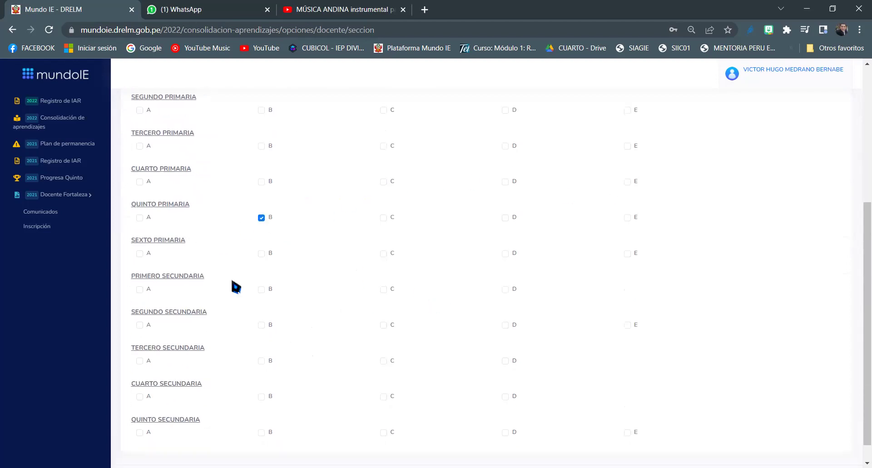
{"action": "scroll", "coordinate": [233, 281], "scroll_direction": "up", "scroll_amount": 3}
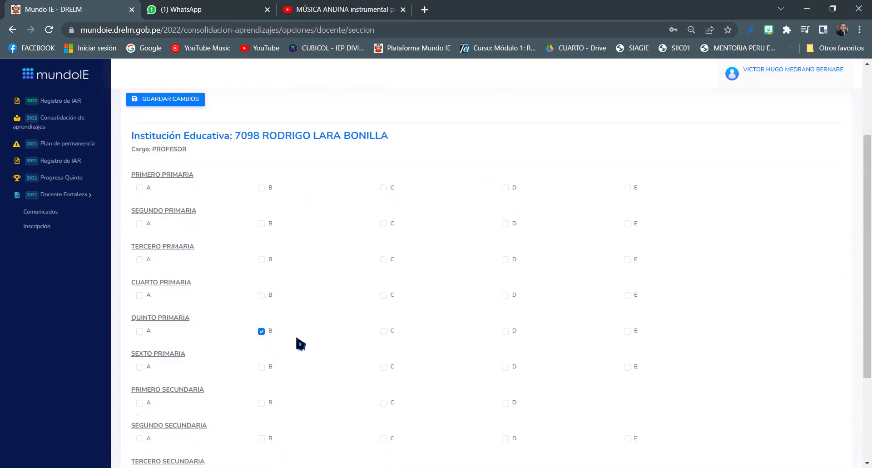
{"action": "scroll", "coordinate": [267, 331], "scroll_direction": "up", "scroll_amount": 3}
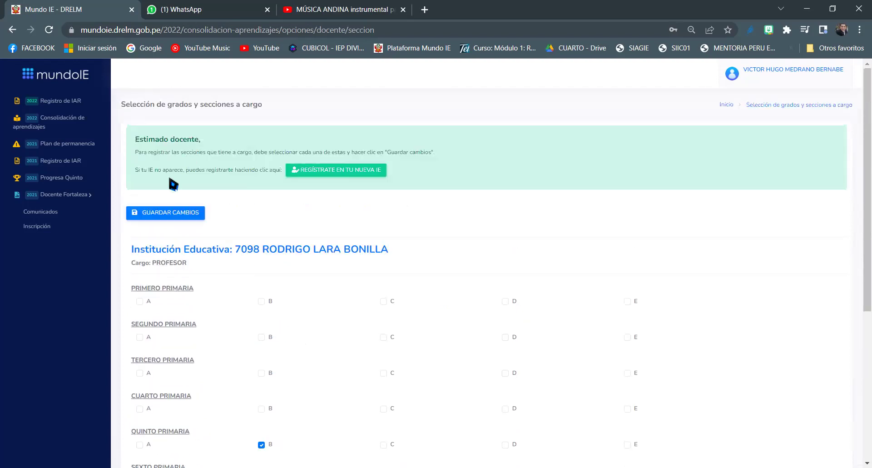
{"action": "left_click", "coordinate": [184, 217]}
Open the diagnostic evaluation consolidation matrix under Evaluación diagnóstica and go to the second page of the student list.
{"action": "left_click", "coordinate": [13, 29]}
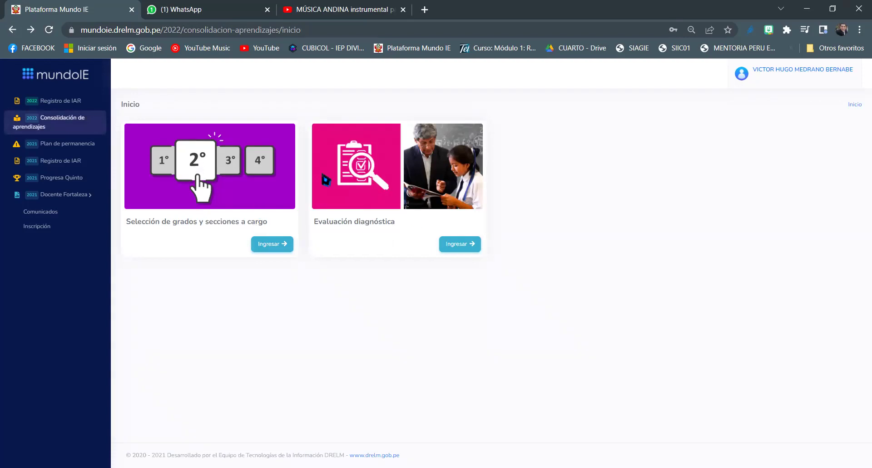
{"action": "left_click", "coordinate": [462, 246]}
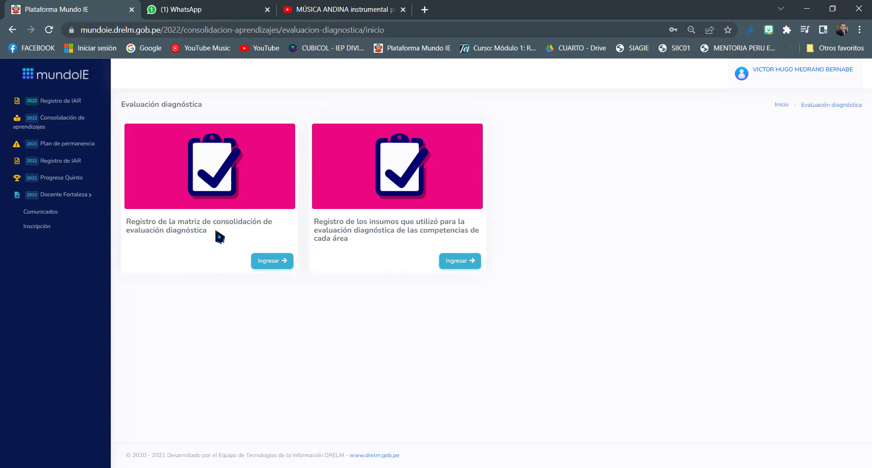
{"action": "left_click", "coordinate": [271, 262]}
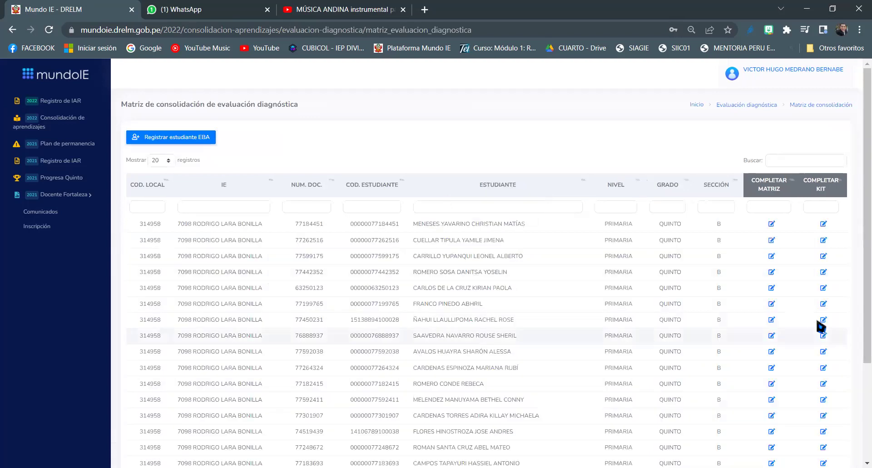
{"action": "scroll", "coordinate": [727, 288], "scroll_direction": "down", "scroll_amount": 4}
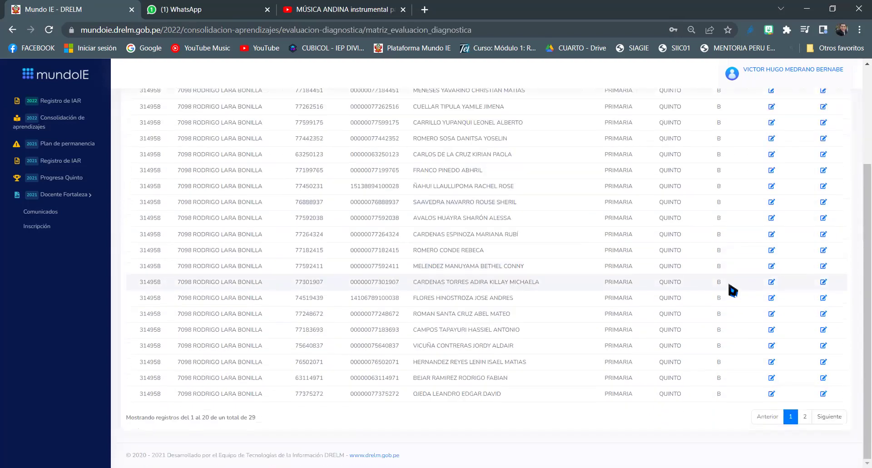
{"action": "scroll", "coordinate": [741, 327], "scroll_direction": "up", "scroll_amount": 2}
{"action": "scroll", "coordinate": [744, 328], "scroll_direction": "down", "scroll_amount": 3}
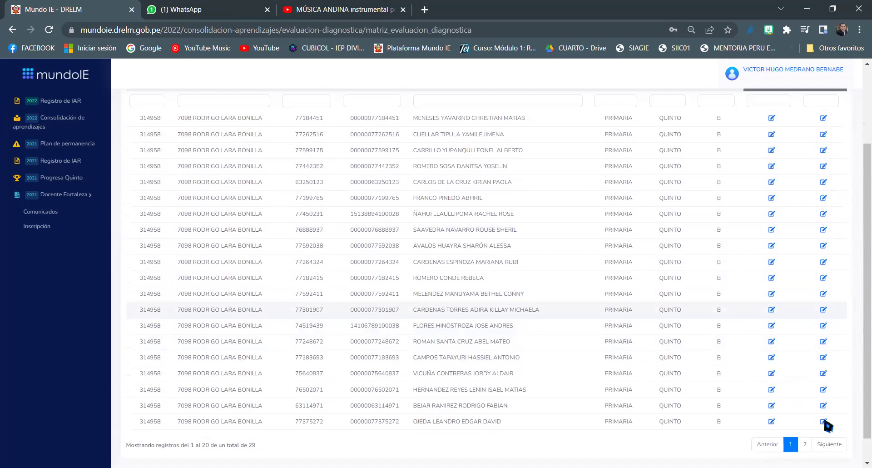
{"action": "left_click", "coordinate": [827, 423]}
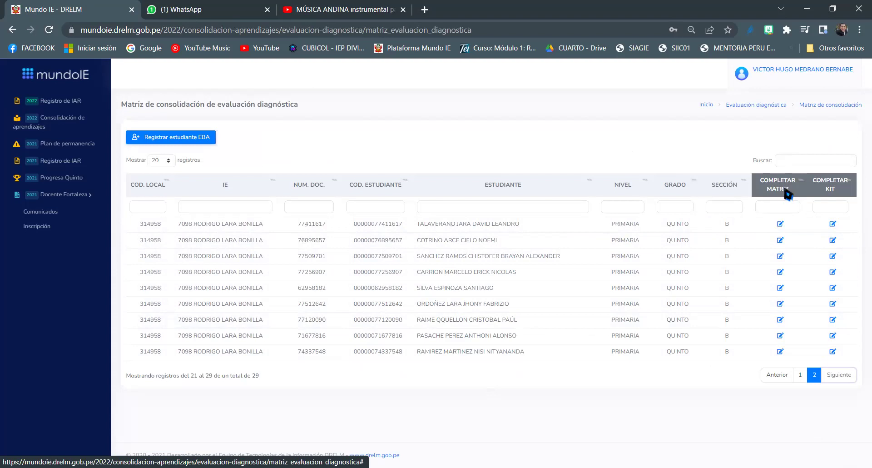
Complete the Arte y Cultura matrix for the first listed student, rating competencies 5 and 6 as Logrado, and save it.
{"action": "left_click", "coordinate": [780, 224]}
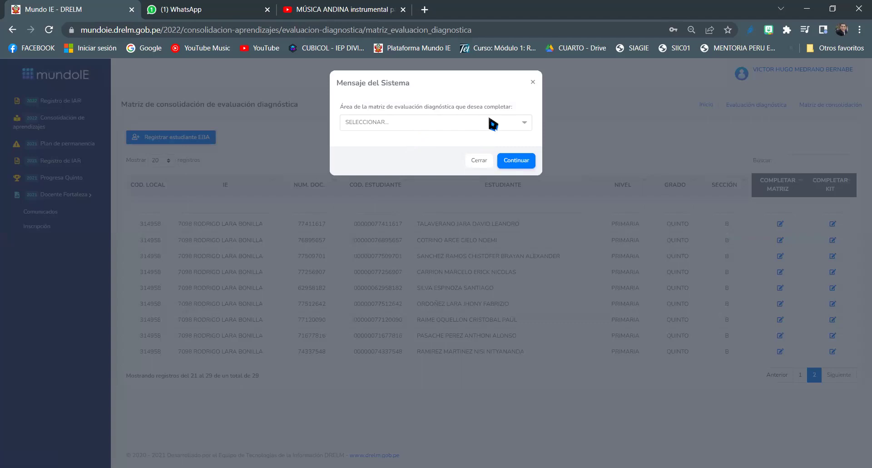
{"action": "left_click", "coordinate": [525, 128]}
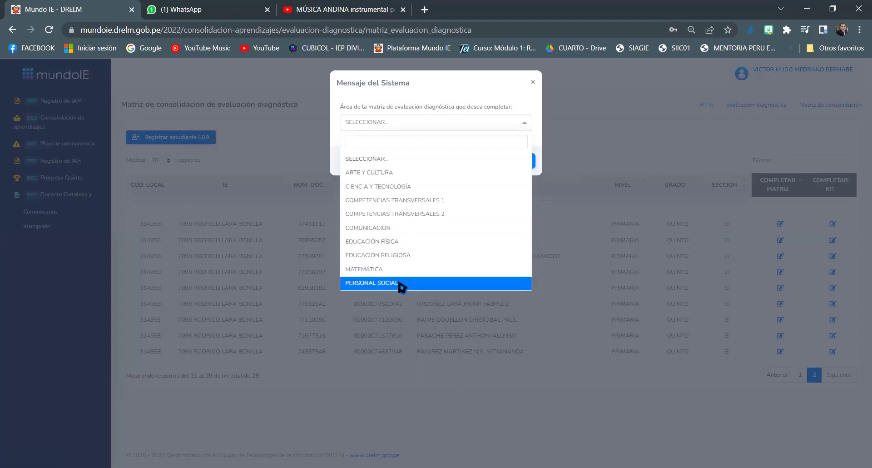
{"action": "left_click", "coordinate": [387, 174]}
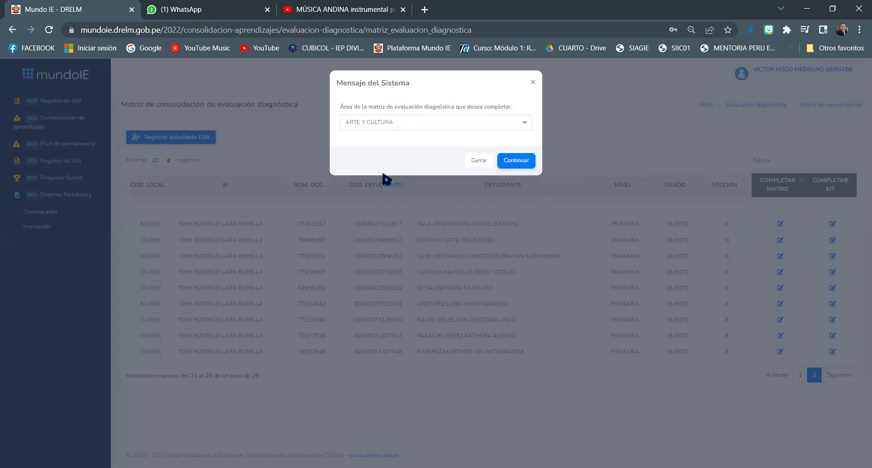
{"action": "left_click", "coordinate": [518, 163]}
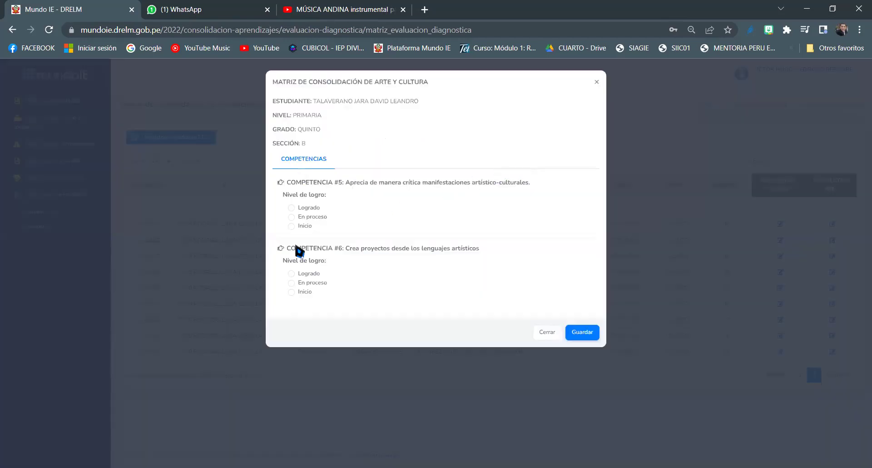
{"action": "left_click", "coordinate": [292, 208]}
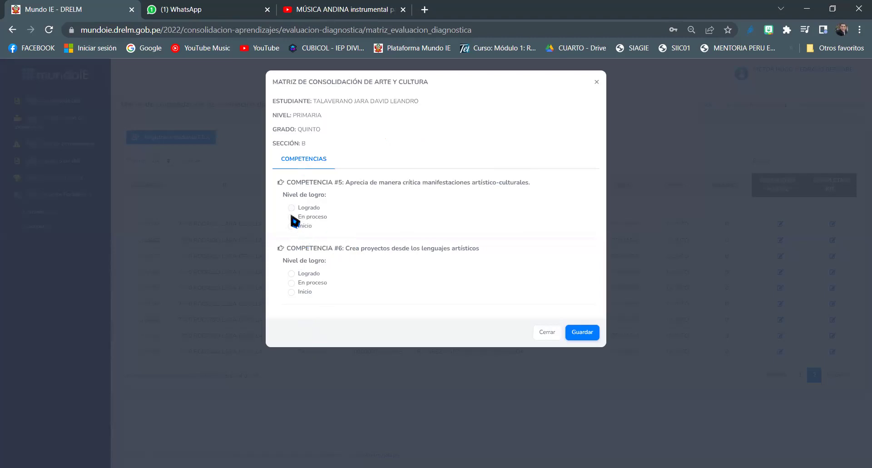
{"action": "left_click", "coordinate": [296, 275]}
{"action": "left_click", "coordinate": [585, 338]}
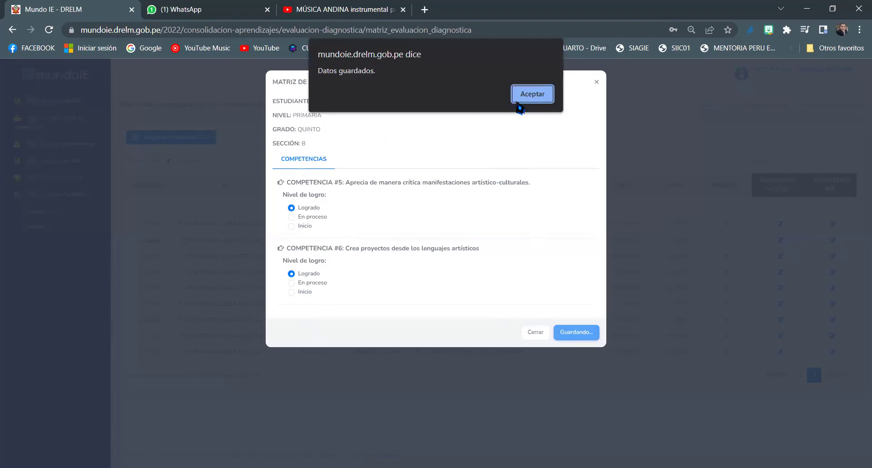
{"action": "left_click", "coordinate": [530, 96]}
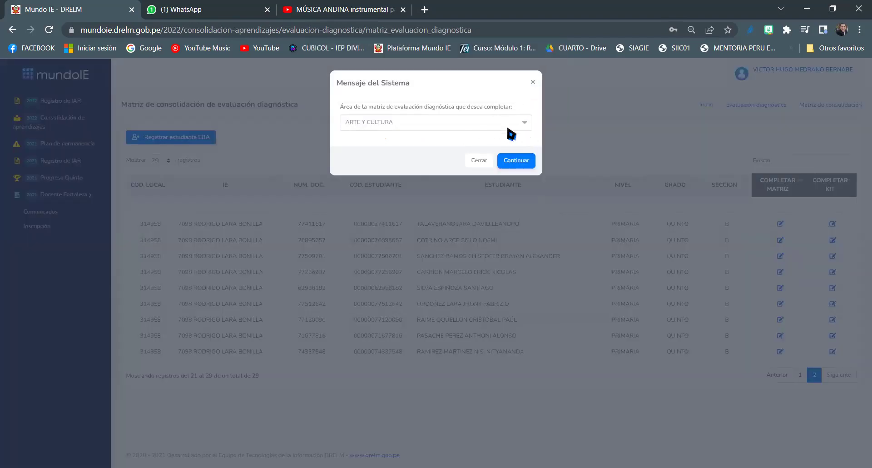
Complete the student's Ciencia y Tecnología matrix, rating competencies 20, 21 and 22 as Logrado, and save it.
{"action": "left_click", "coordinate": [523, 128]}
{"action": "left_click", "coordinate": [420, 187]}
{"action": "left_click", "coordinate": [518, 161]}
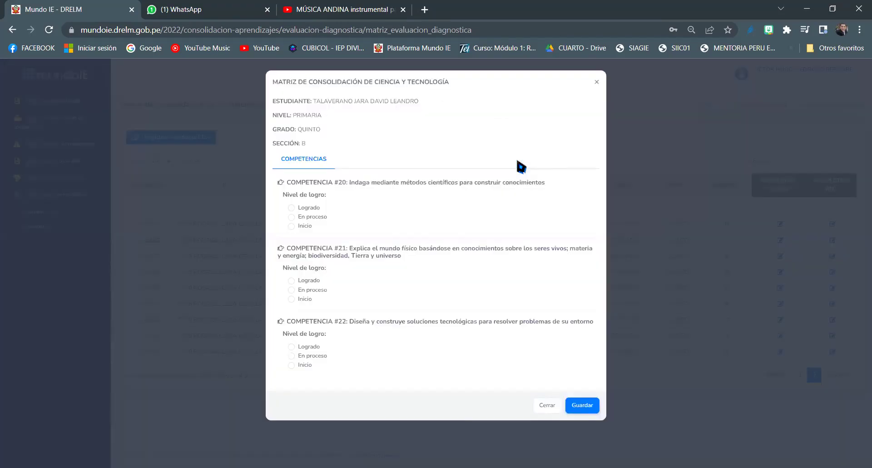
{"action": "left_click", "coordinate": [291, 207]}
{"action": "left_click", "coordinate": [292, 280]}
{"action": "left_click", "coordinate": [291, 346]}
{"action": "left_click", "coordinate": [581, 408]}
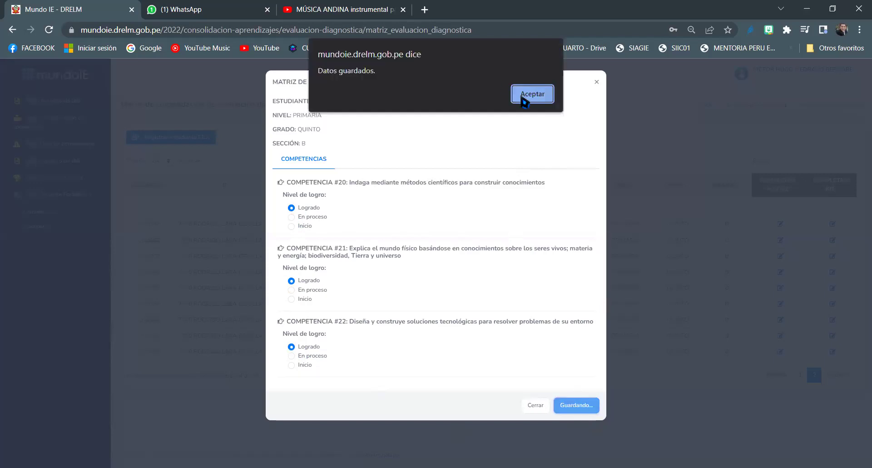
{"action": "left_click", "coordinate": [528, 96]}
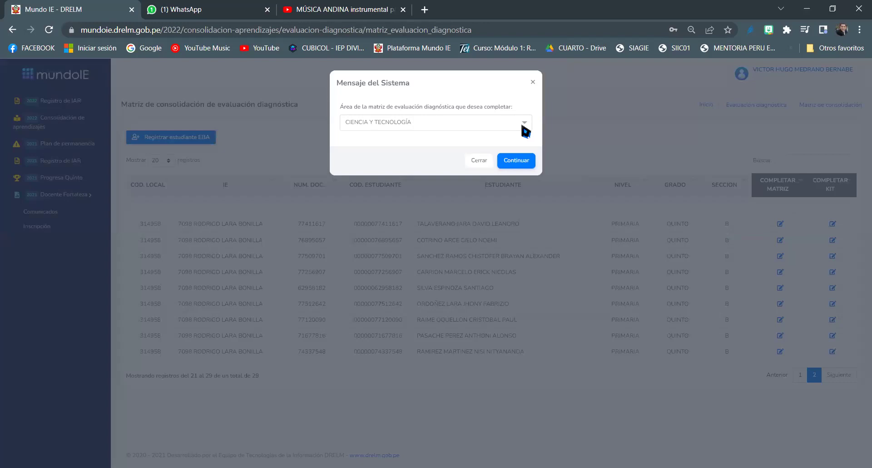
Complete the student's Competencias Transversales 1 matrix, rating competency 28 as Logrado, and save it.
{"action": "left_click", "coordinate": [522, 128]}
{"action": "left_click", "coordinate": [439, 198]}
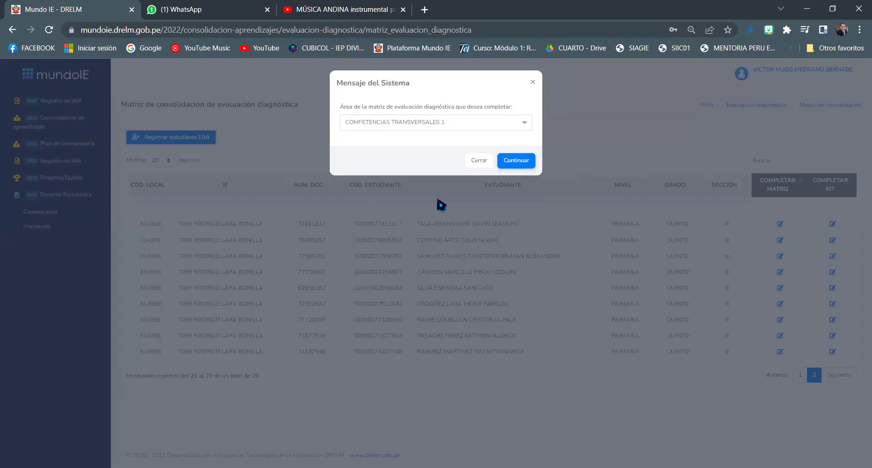
{"action": "left_click", "coordinate": [517, 163]}
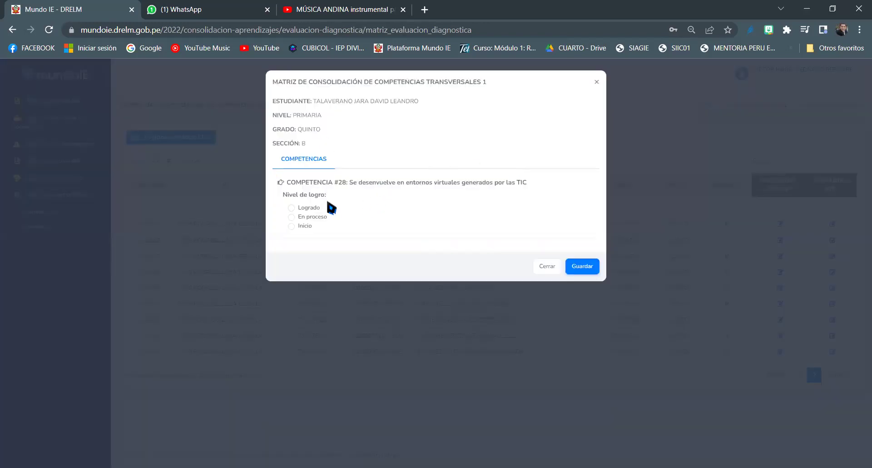
{"action": "left_click", "coordinate": [293, 209]}
{"action": "left_click", "coordinate": [578, 268]}
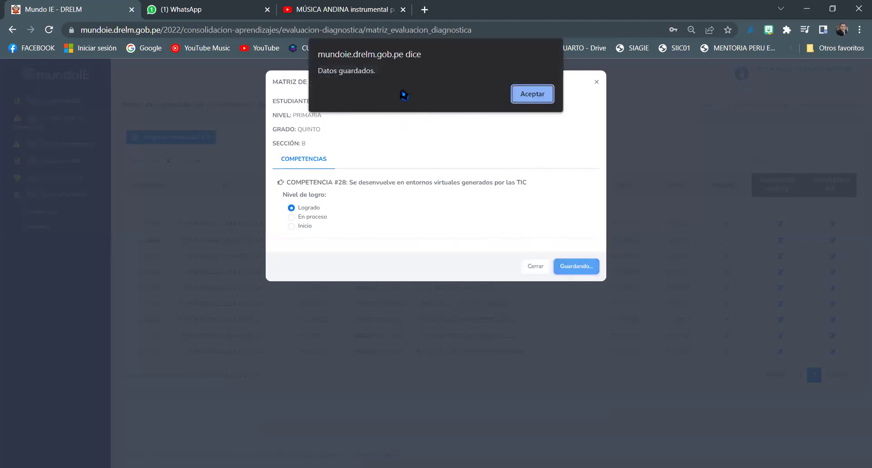
{"action": "left_click", "coordinate": [532, 96]}
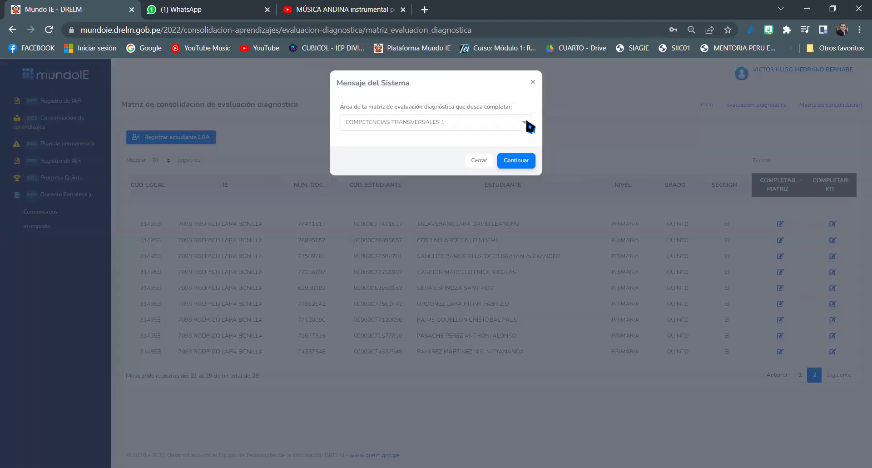
Complete the student's Competencias Transversales 2 matrix, rating competency 29 as Logrado, and save it.
{"action": "left_click", "coordinate": [527, 122]}
{"action": "left_click", "coordinate": [438, 218]}
{"action": "left_click", "coordinate": [521, 163]}
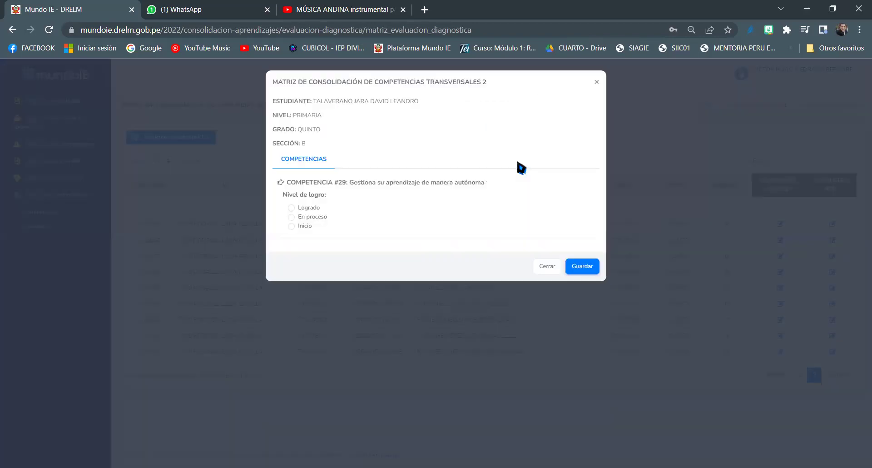
{"action": "left_click", "coordinate": [293, 208]}
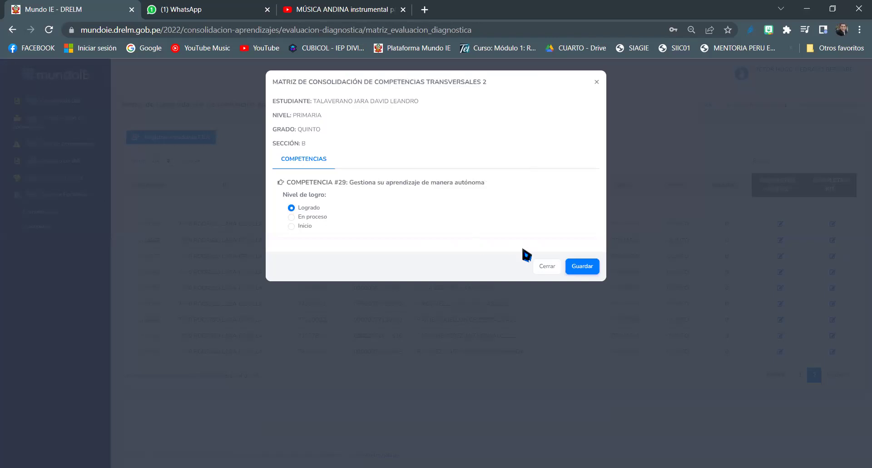
{"action": "left_click", "coordinate": [578, 269]}
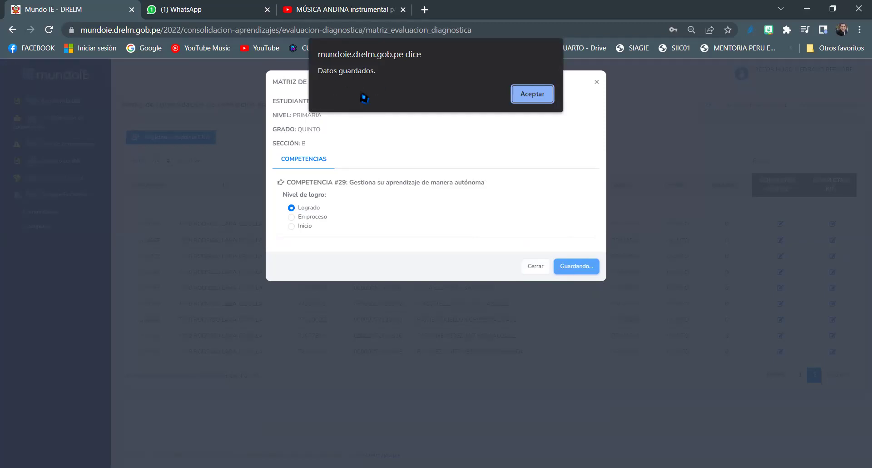
{"action": "left_click", "coordinate": [533, 93]}
Complete the student's Comunicación matrix, rating competency 7 as Logrado, and save it.
{"action": "left_click", "coordinate": [524, 122]}
{"action": "left_click", "coordinate": [394, 229]}
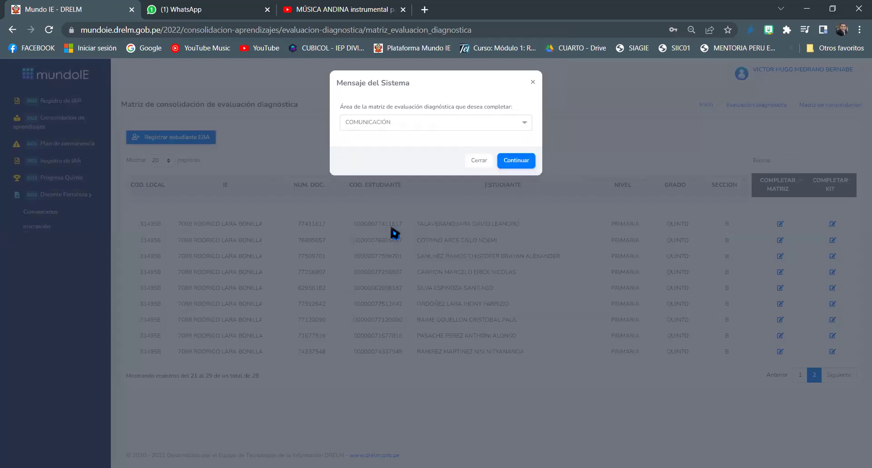
{"action": "left_click", "coordinate": [513, 162]}
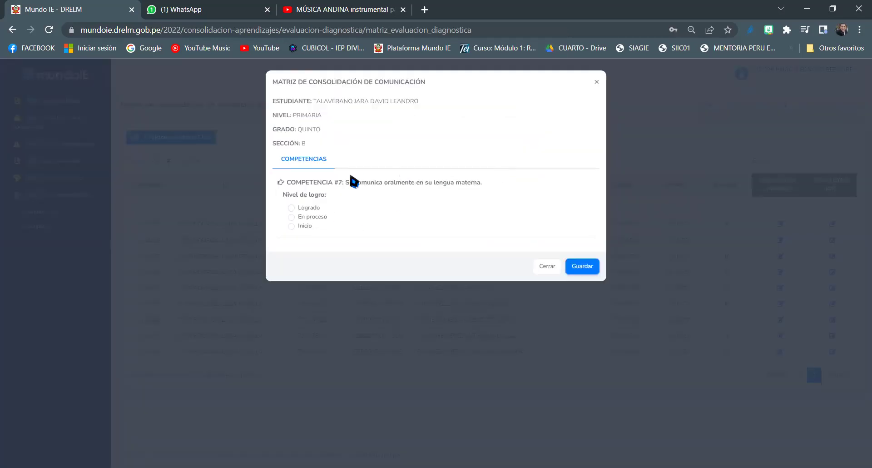
{"action": "left_click", "coordinate": [292, 208]}
{"action": "left_click", "coordinate": [589, 270]}
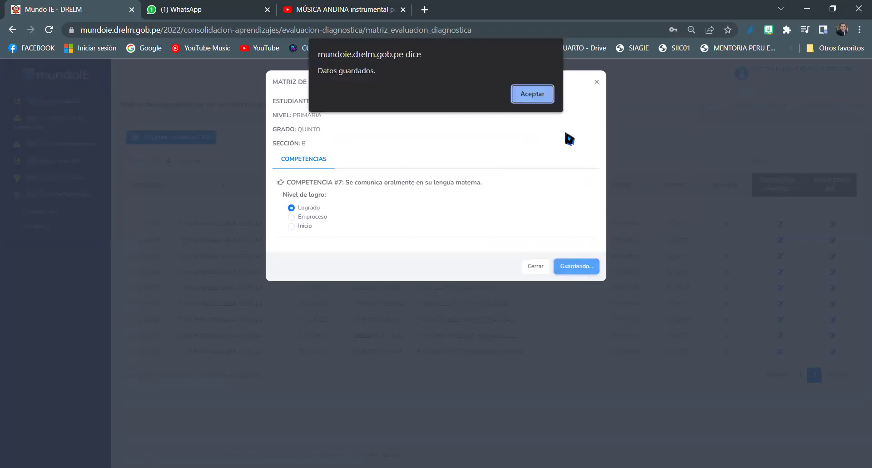
{"action": "left_click", "coordinate": [532, 94]}
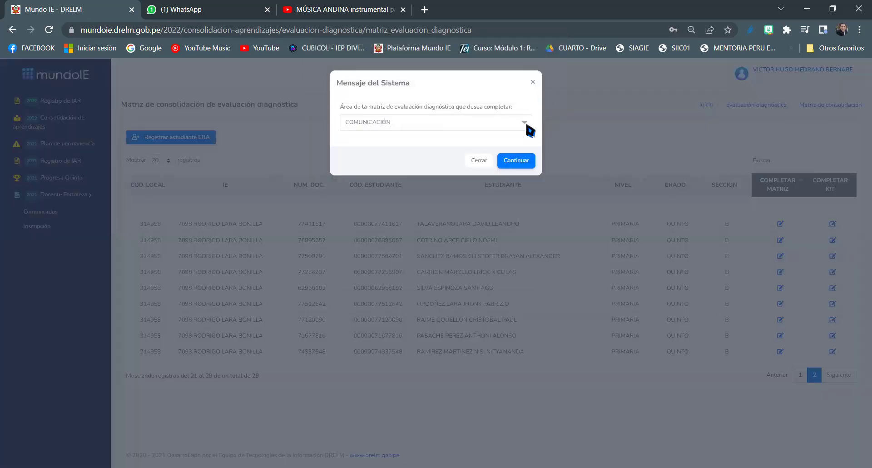
Complete the student's Educación Física matrix, rating competencies 2, 3 and 4 as Logrado, and save it.
{"action": "left_click", "coordinate": [527, 126]}
{"action": "left_click", "coordinate": [417, 243]}
{"action": "left_click", "coordinate": [517, 166]}
{"action": "left_click", "coordinate": [291, 208]}
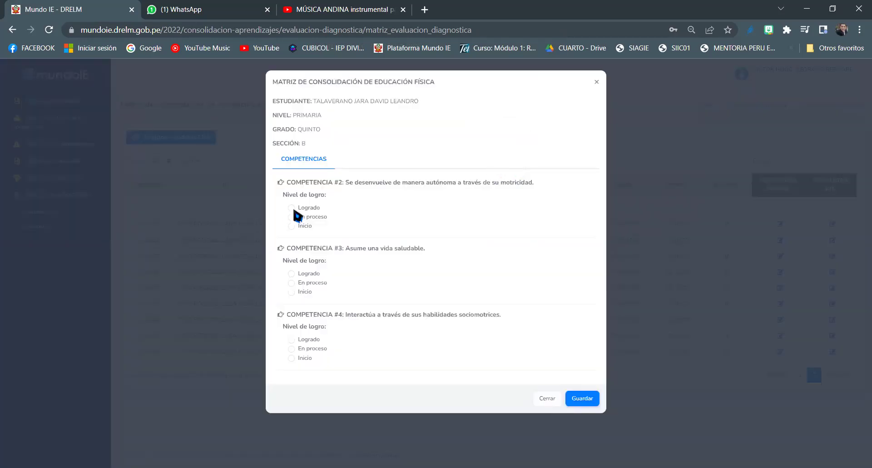
{"action": "left_click", "coordinate": [292, 274]}
{"action": "left_click", "coordinate": [291, 340]}
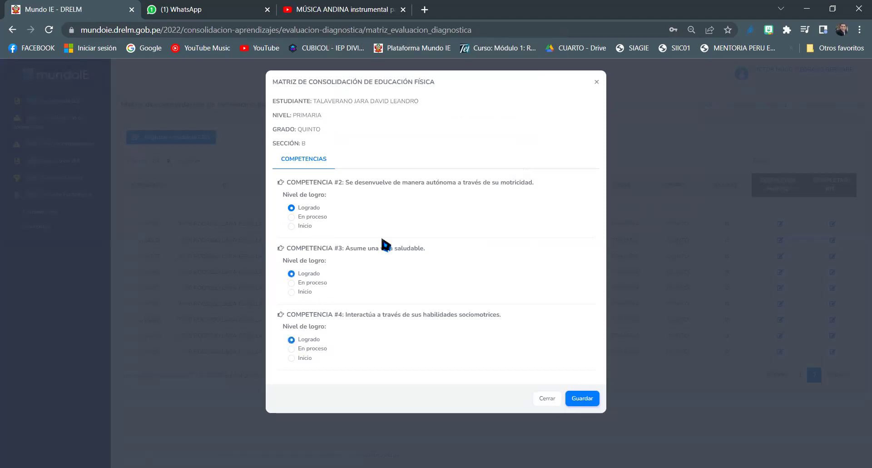
{"action": "left_click", "coordinate": [583, 400]}
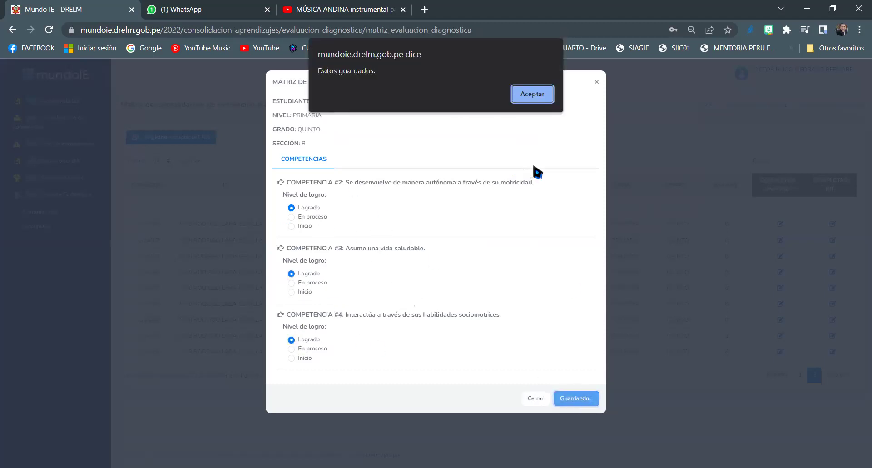
{"action": "left_click", "coordinate": [532, 93]}
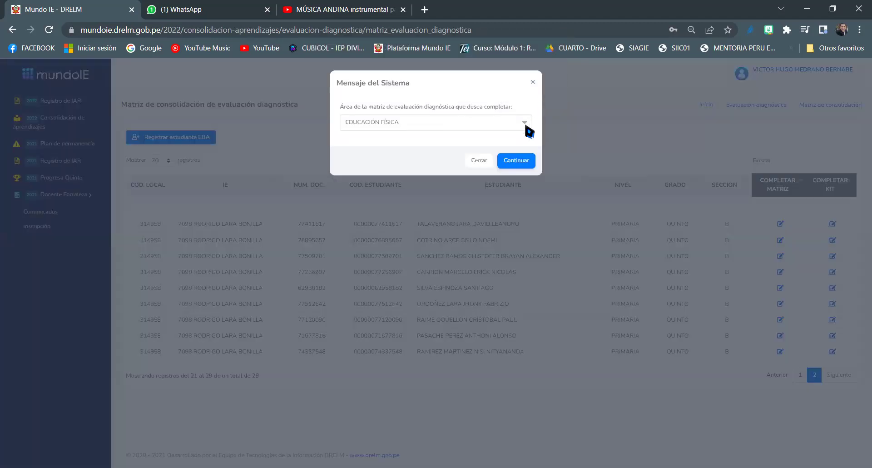
Complete the student's Educación Religiosa matrix, rating competencies 30 and 31 as Logrado, and save it.
{"action": "left_click", "coordinate": [522, 122]}
{"action": "left_click", "coordinate": [419, 254]}
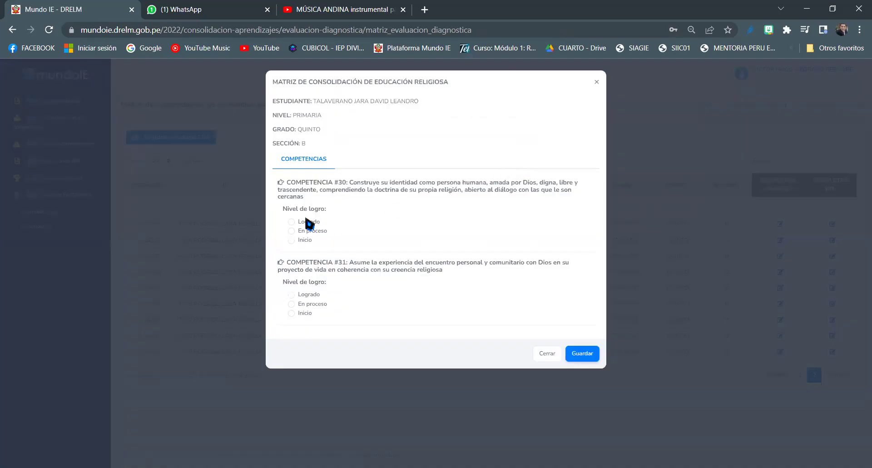
{"action": "left_click", "coordinate": [291, 222]}
{"action": "left_click", "coordinate": [310, 231]}
{"action": "left_click", "coordinate": [580, 354]}
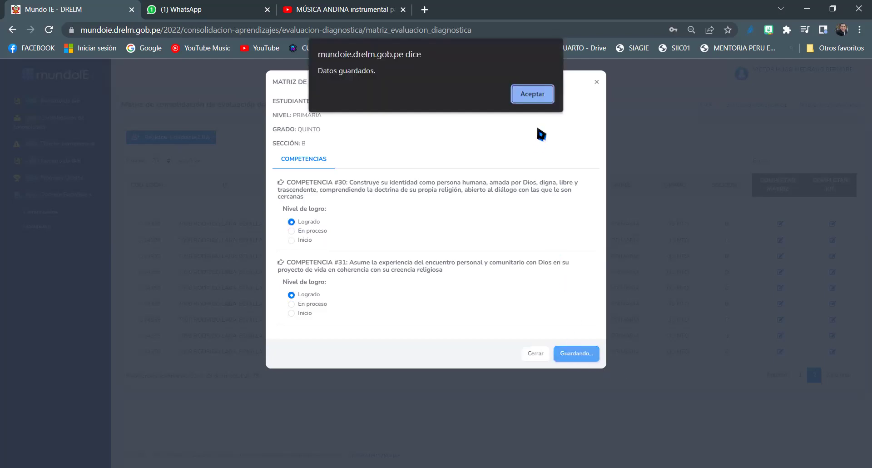
{"action": "left_click", "coordinate": [532, 96]}
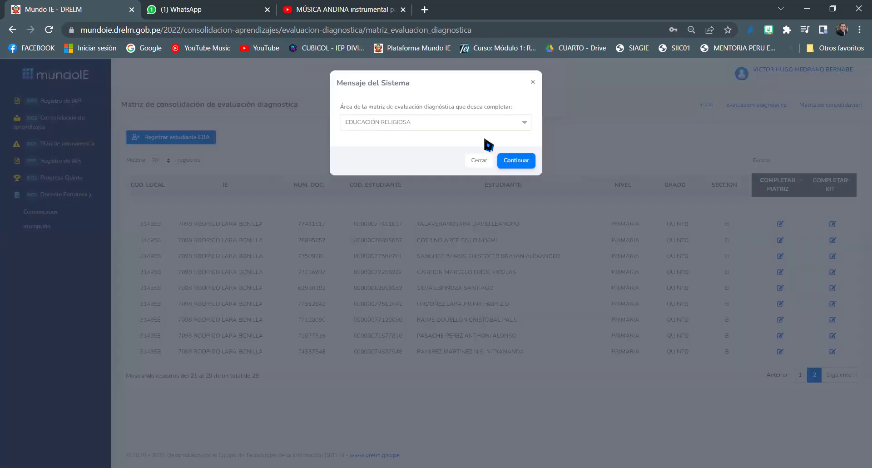
Check the student's Matemática matrix for competencies to register and close it.
{"action": "left_click", "coordinate": [527, 126]}
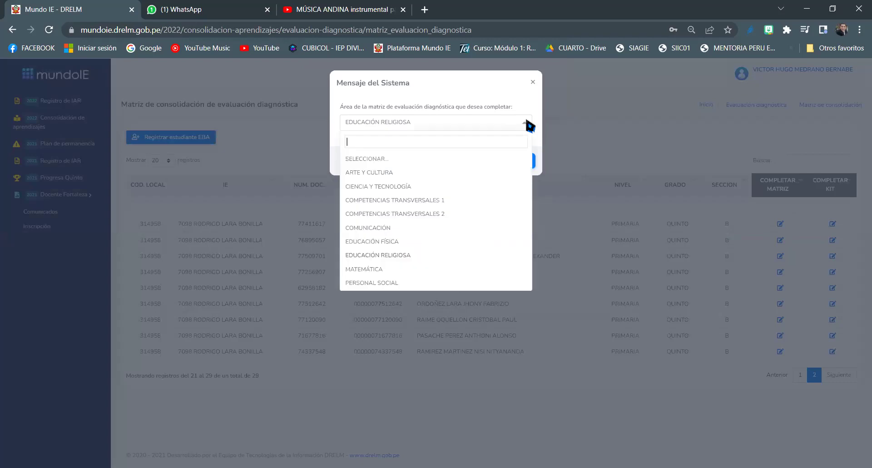
{"action": "left_click", "coordinate": [386, 269]}
{"action": "left_click", "coordinate": [514, 163]}
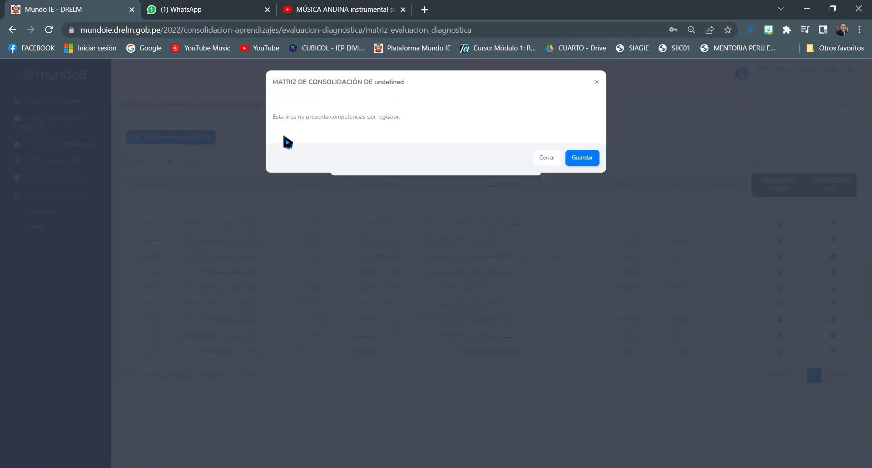
{"action": "left_click", "coordinate": [549, 158]}
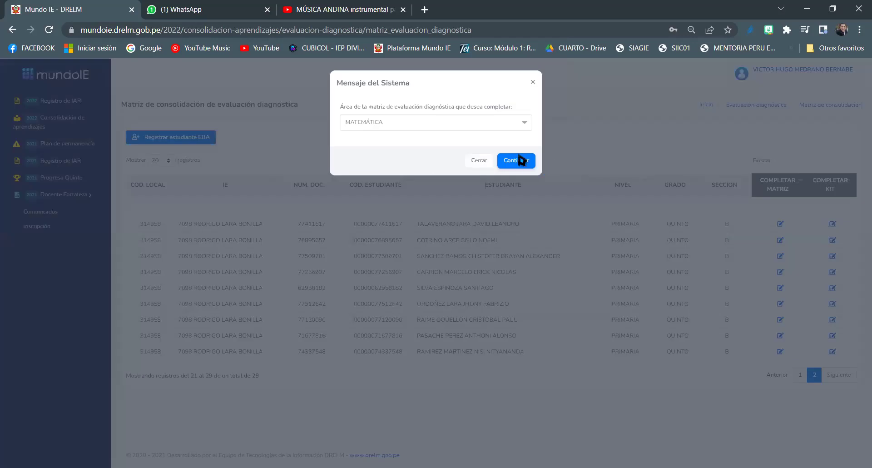
Complete the student's Personal Social matrix, rating competencies 1, 16, 17, 18 and 19 as Logrado, and save it.
{"action": "left_click", "coordinate": [521, 127]}
{"action": "left_click", "coordinate": [391, 284]}
{"action": "left_click", "coordinate": [518, 161]}
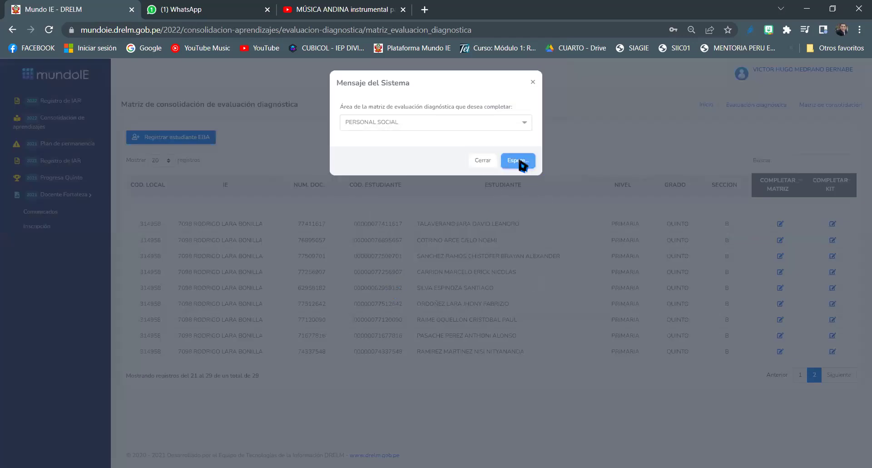
{"action": "scroll", "coordinate": [331, 186], "scroll_direction": "down", "scroll_amount": 2}
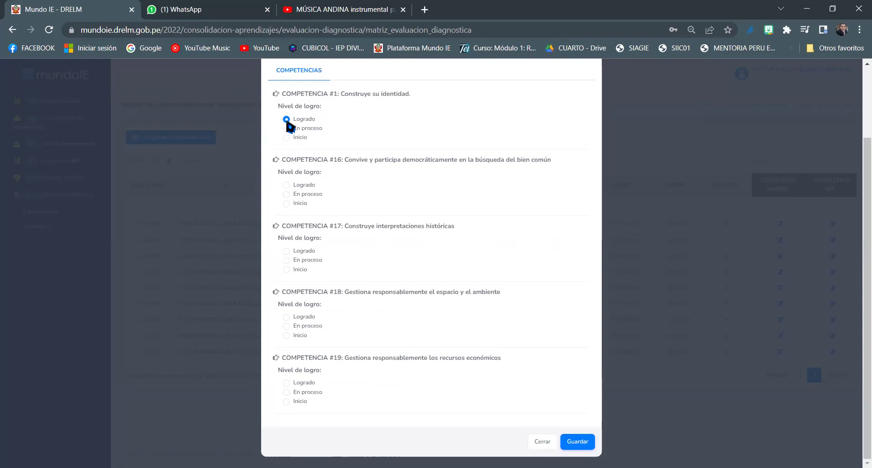
{"action": "left_click", "coordinate": [287, 185]}
{"action": "left_click", "coordinate": [286, 251]}
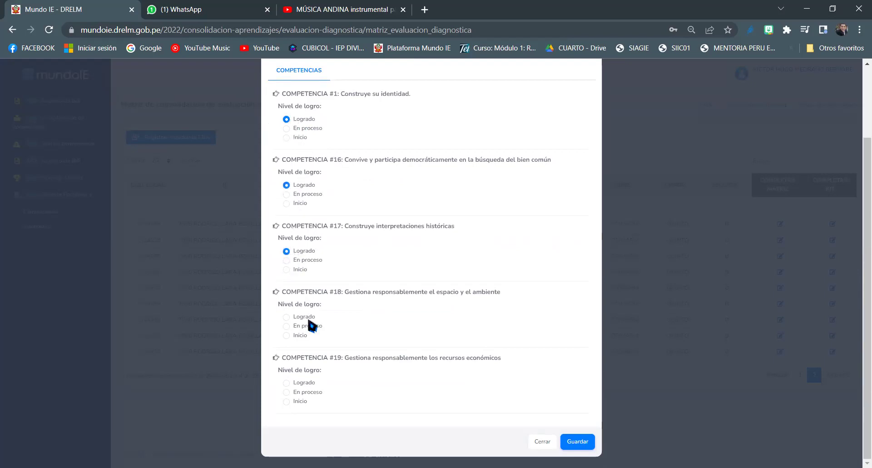
{"action": "left_click", "coordinate": [286, 316]}
{"action": "left_click", "coordinate": [286, 383]}
{"action": "left_click", "coordinate": [579, 445]}
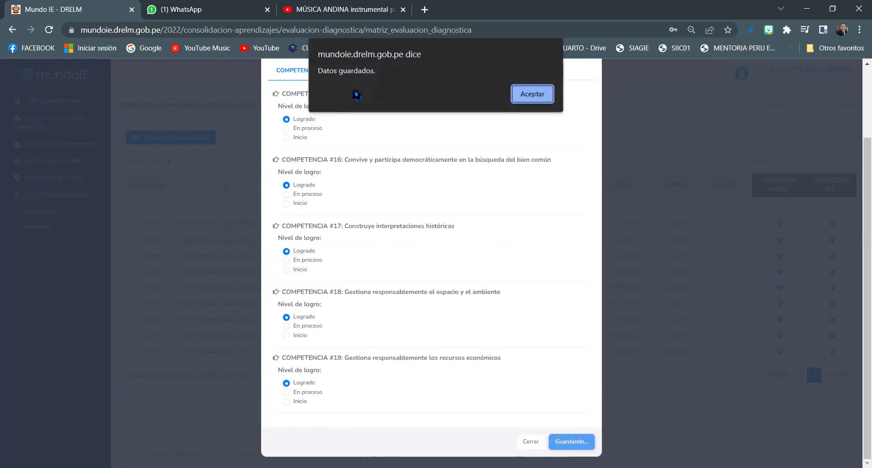
{"action": "left_click", "coordinate": [536, 95]}
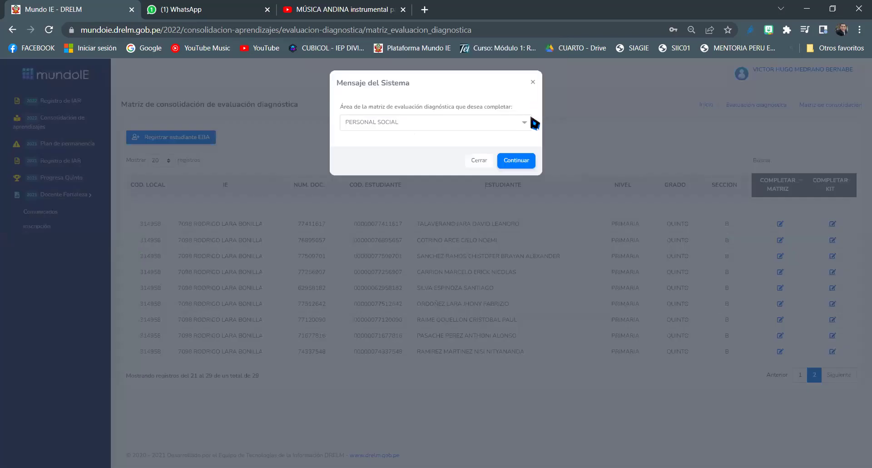
Check the list of matrix areas for the student and close the area selection.
{"action": "left_click", "coordinate": [523, 122]}
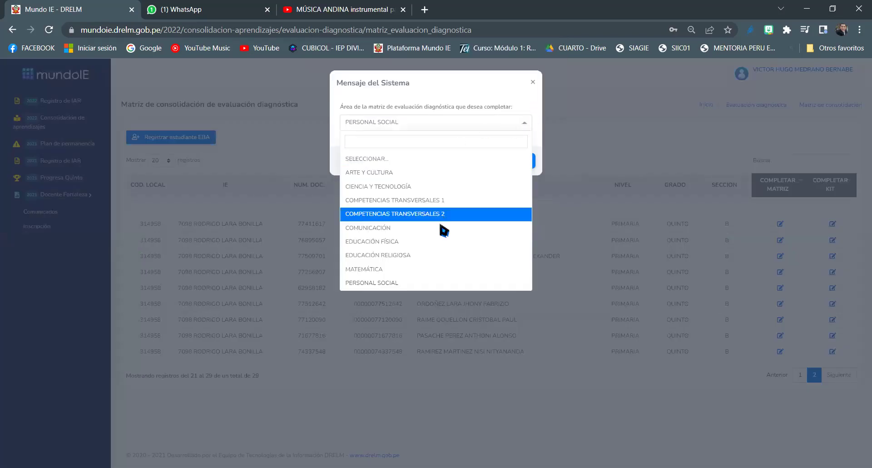
{"action": "left_click", "coordinate": [532, 107]}
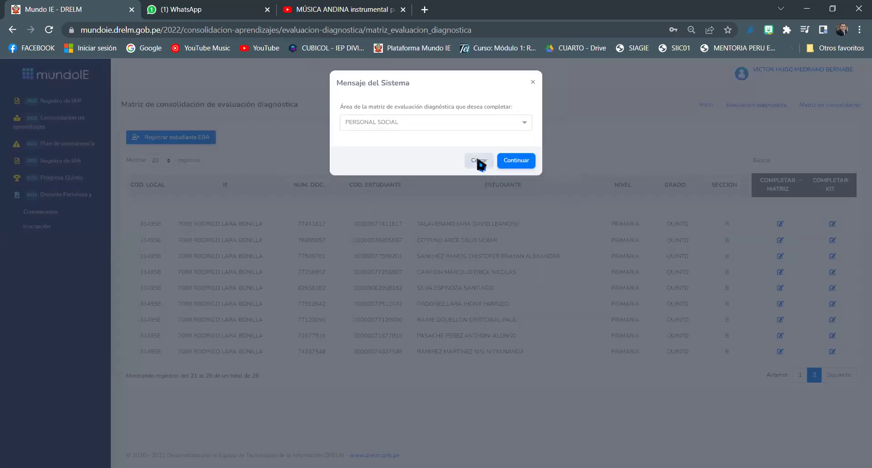
{"action": "left_click", "coordinate": [479, 161]}
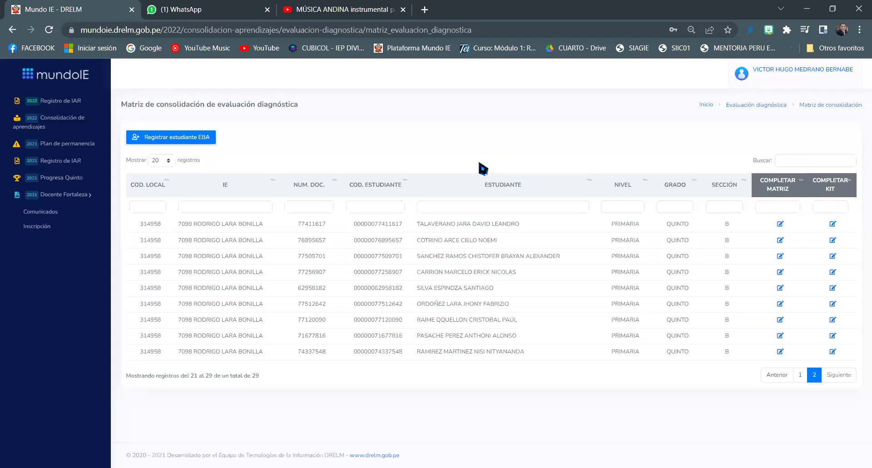
Reopen the same student's Comunicación matrix to check its saved rating, and close it without changes.
{"action": "left_click", "coordinate": [780, 225]}
{"action": "left_click", "coordinate": [525, 127]}
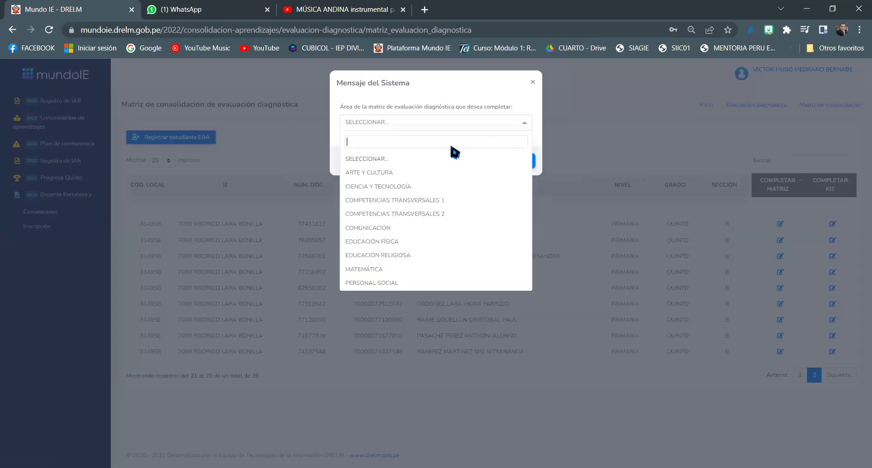
{"action": "left_click", "coordinate": [403, 237]}
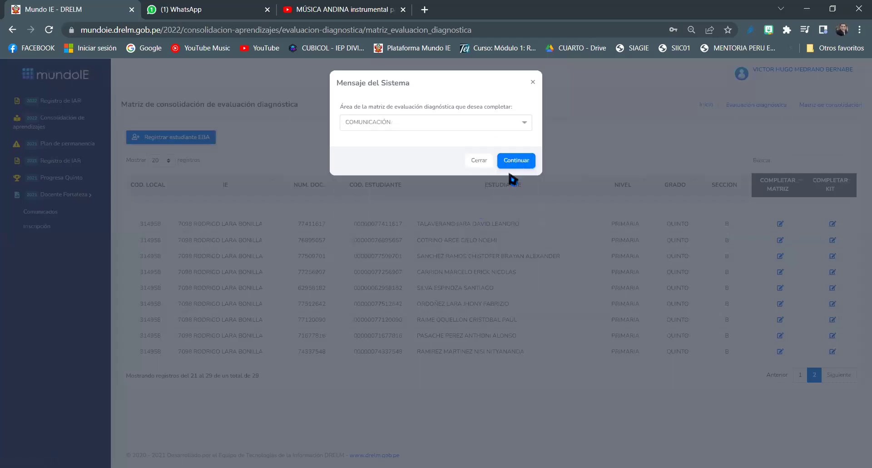
{"action": "left_click", "coordinate": [516, 161]}
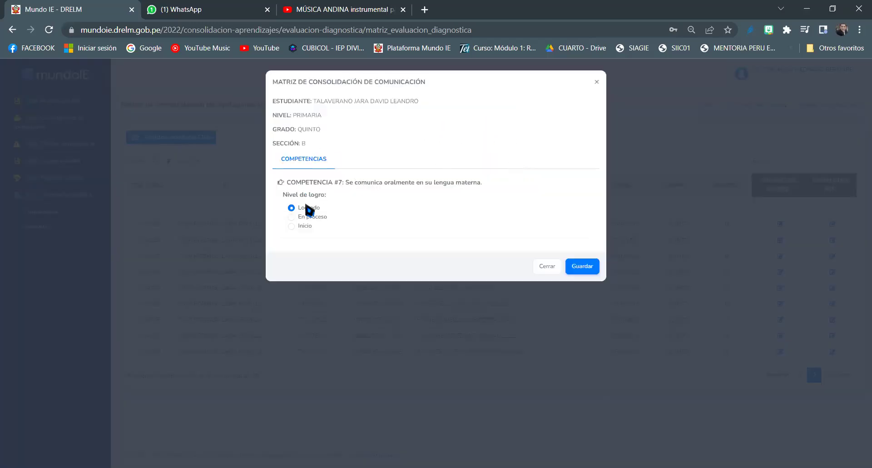
{"action": "left_click", "coordinate": [547, 269]}
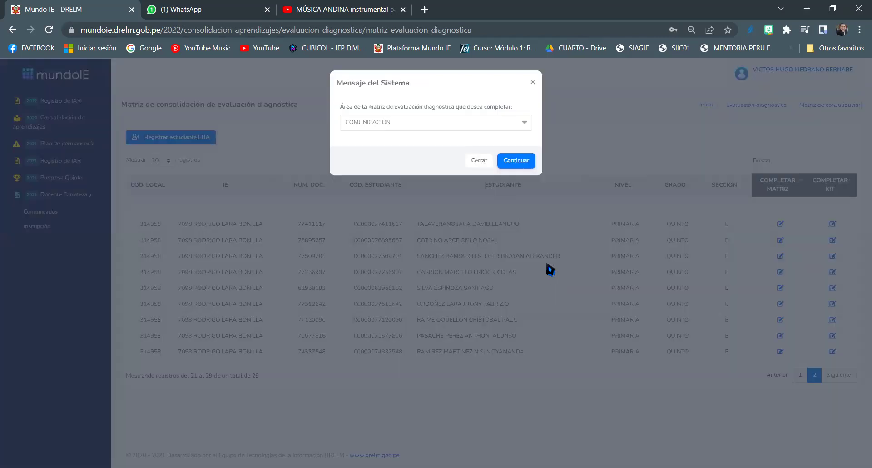
{"action": "left_click", "coordinate": [477, 161]}
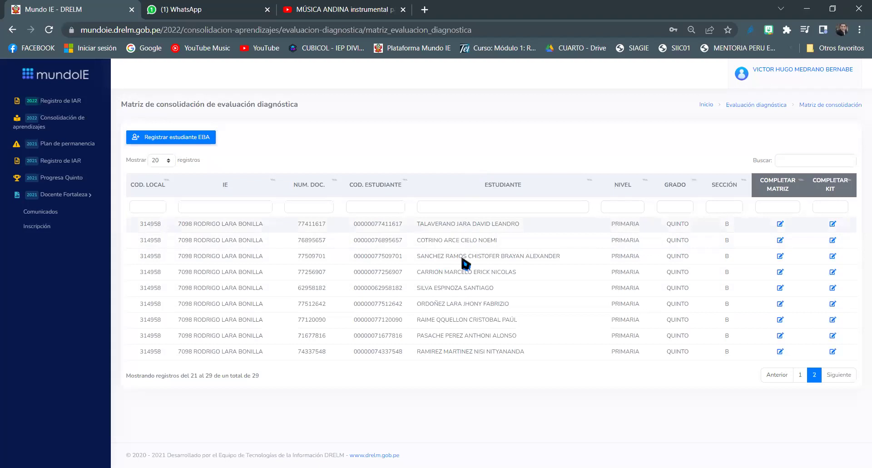
Open the student's diagnostic evaluation kit for the Comunicación area.
{"action": "left_click", "coordinate": [833, 226]}
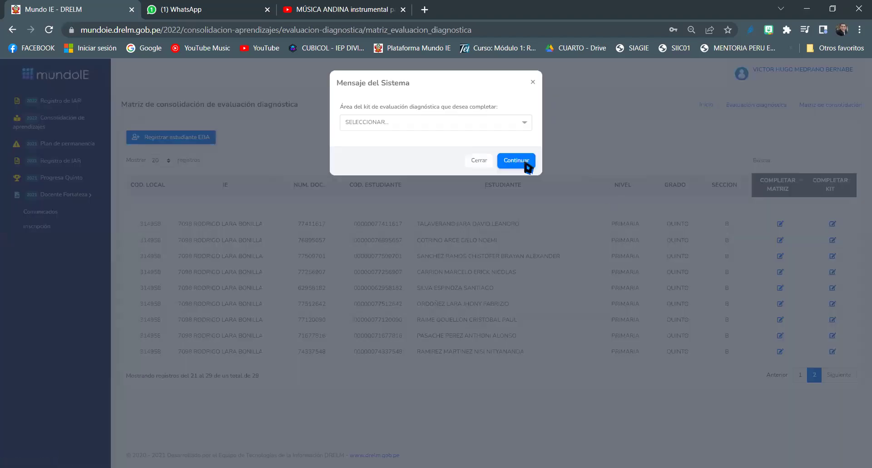
{"action": "left_click", "coordinate": [523, 122]}
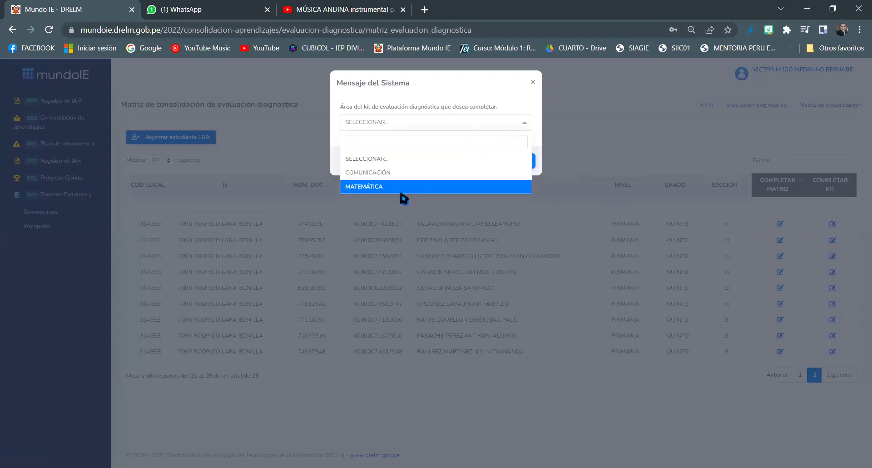
{"action": "left_click", "coordinate": [396, 177]}
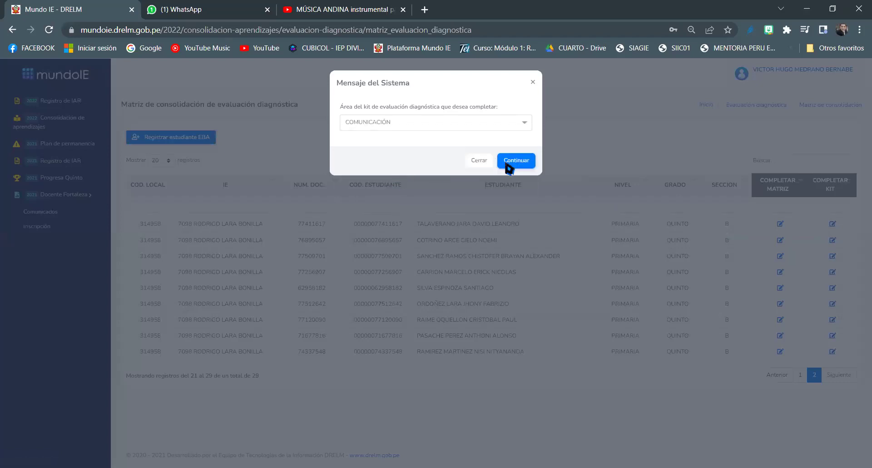
{"action": "left_click", "coordinate": [522, 162]}
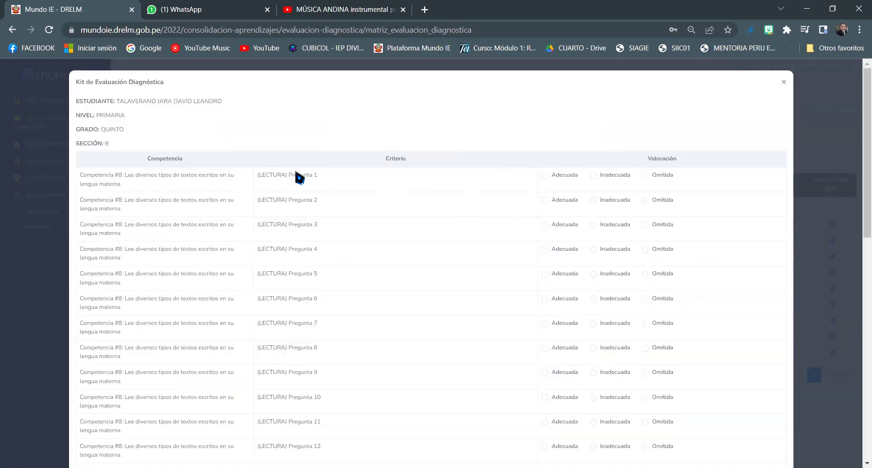
Review the kit's Lectura questions, Escritura criteria and Nivel de logro rows from start to end.
{"action": "scroll", "coordinate": [327, 202], "scroll_direction": "down", "scroll_amount": 5}
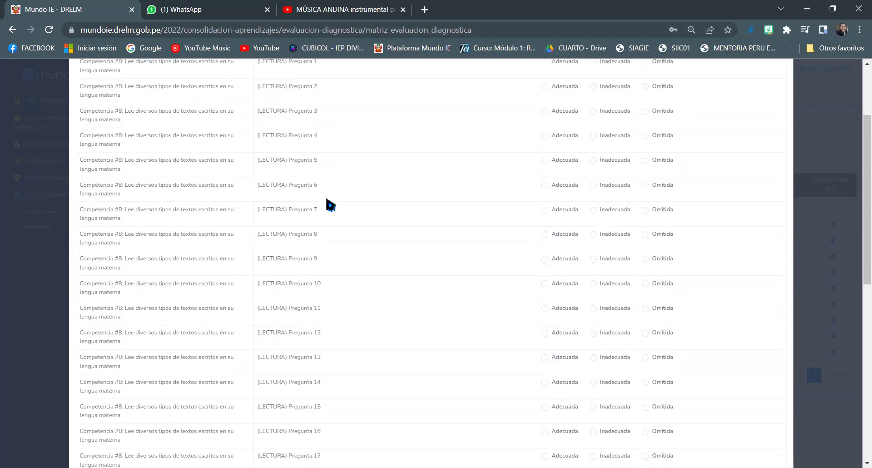
{"action": "scroll", "coordinate": [328, 203], "scroll_direction": "down", "scroll_amount": 5}
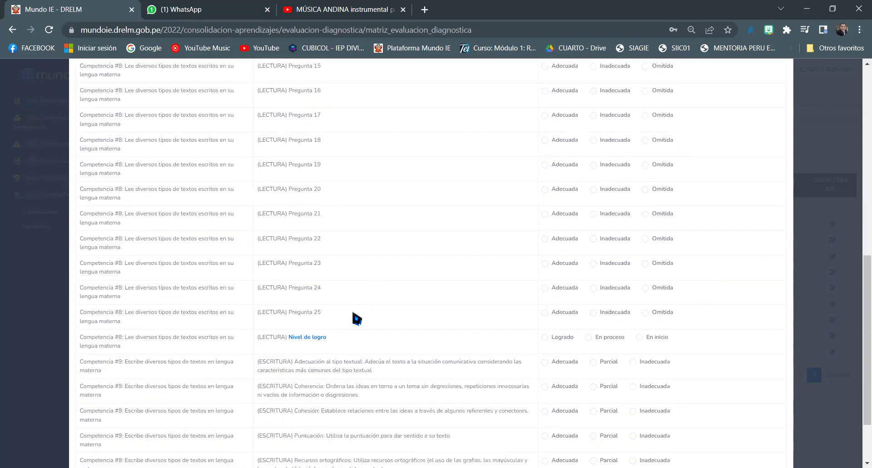
{"action": "scroll", "coordinate": [352, 313], "scroll_direction": "down", "scroll_amount": 2}
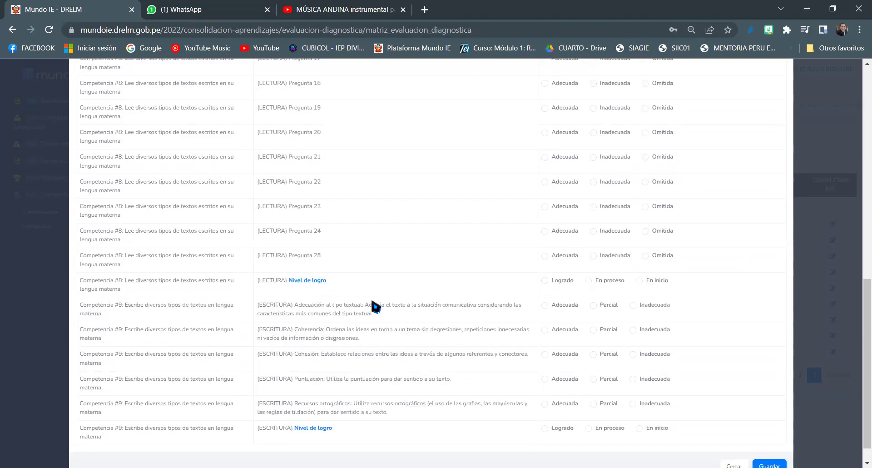
{"action": "scroll", "coordinate": [371, 304], "scroll_direction": "down", "scroll_amount": 1}
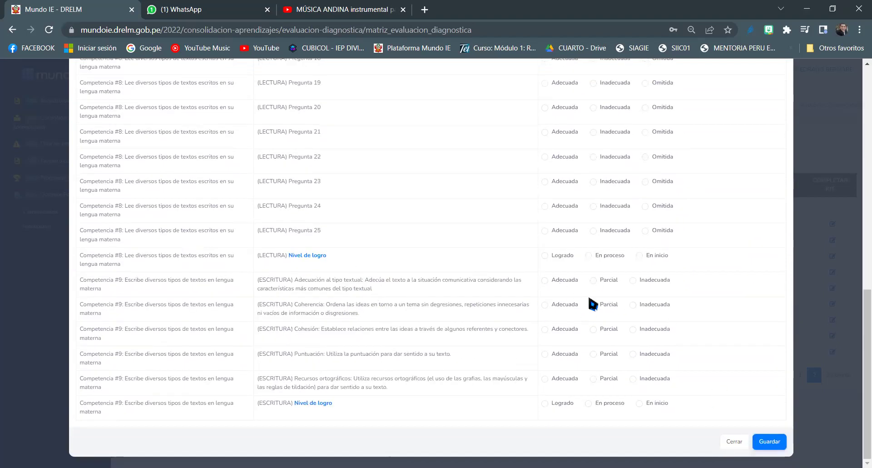
{"action": "scroll", "coordinate": [586, 303], "scroll_direction": "up", "scroll_amount": 6}
{"action": "scroll", "coordinate": [598, 309], "scroll_direction": "up", "scroll_amount": 5}
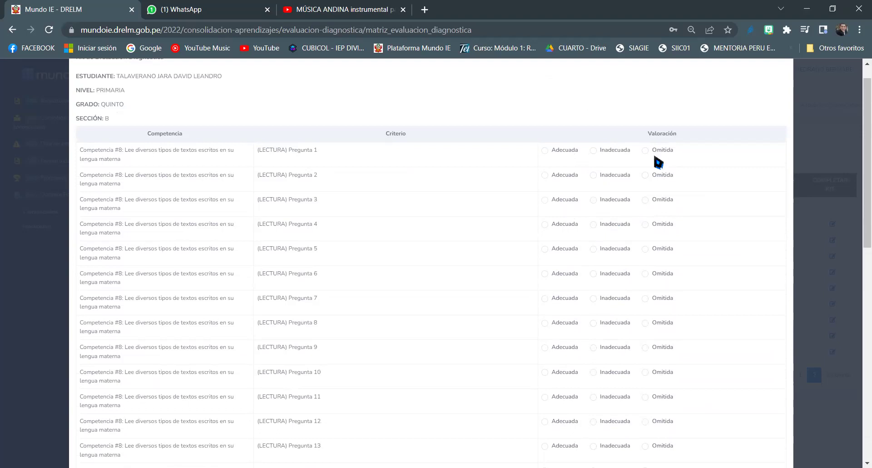
Rate Lectura Preguntas 1 and 3 as Adecuada and Pregunta 2 as Omitida in the Comunicación kit.
{"action": "left_click", "coordinate": [546, 152]}
{"action": "left_click", "coordinate": [645, 175]}
{"action": "scroll", "coordinate": [581, 254], "scroll_direction": "down", "scroll_amount": 1}
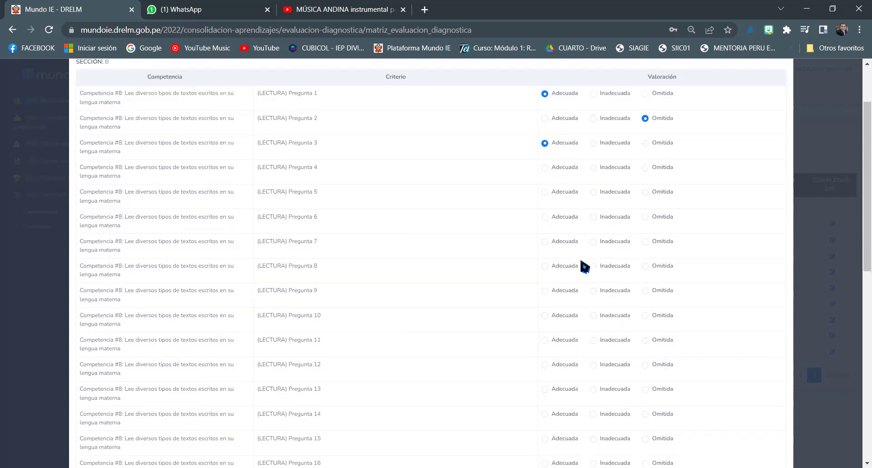
{"action": "scroll", "coordinate": [582, 262], "scroll_direction": "down", "scroll_amount": 3}
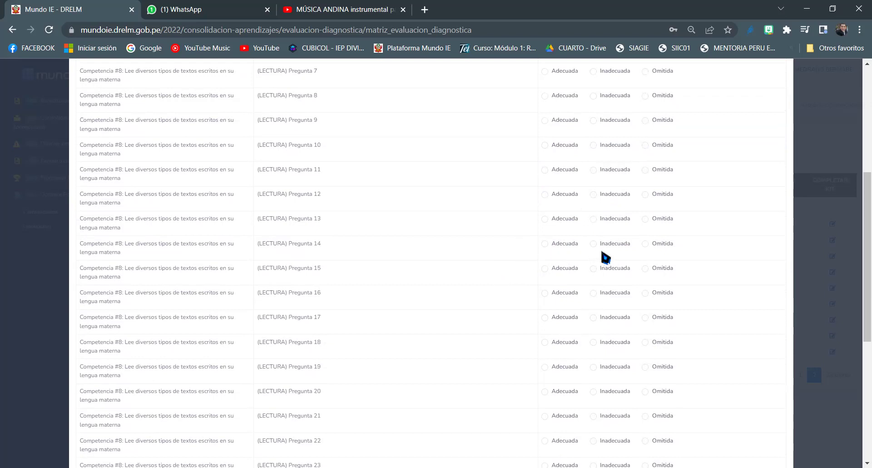
{"action": "scroll", "coordinate": [595, 264], "scroll_direction": "down", "scroll_amount": 3}
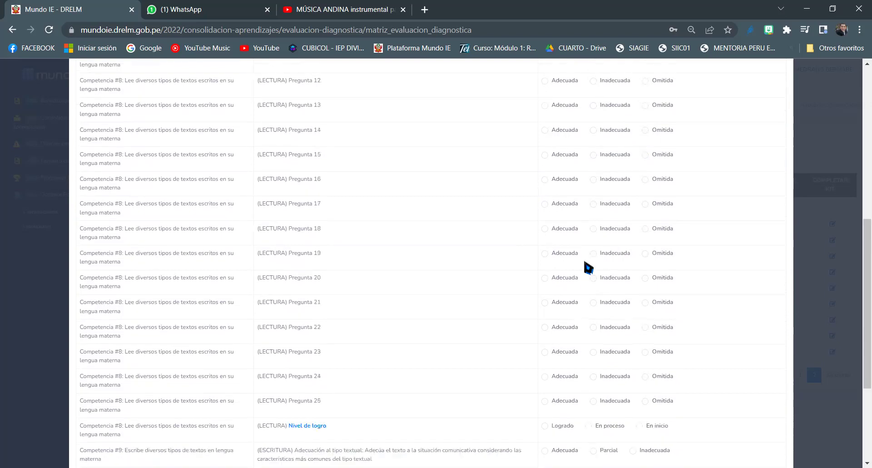
{"action": "scroll", "coordinate": [586, 263], "scroll_direction": "down", "scroll_amount": 4}
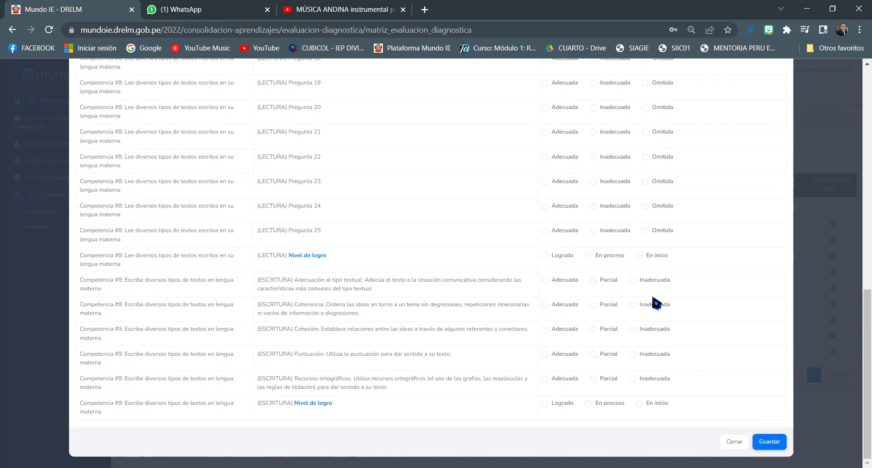
Rate Lectura Preguntas 4 and 5 as Adecuada and 6, 7, 9 and 11 as Inadecuada, and try to save the kit.
{"action": "scroll", "coordinate": [654, 318], "scroll_direction": "up", "scroll_amount": 6}
{"action": "scroll", "coordinate": [599, 236], "scroll_direction": "up", "scroll_amount": 3}
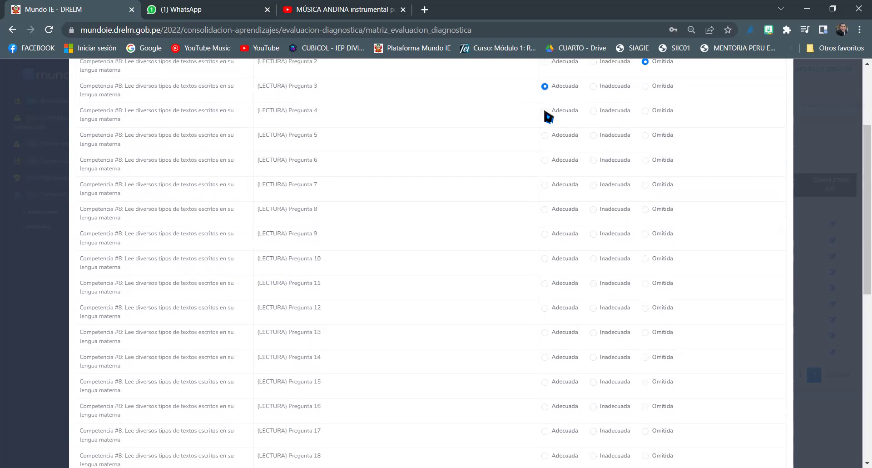
{"action": "left_click", "coordinate": [544, 136]}
{"action": "left_click", "coordinate": [593, 185]}
{"action": "left_click", "coordinate": [595, 235]}
{"action": "left_click", "coordinate": [613, 283]}
{"action": "scroll", "coordinate": [650, 321], "scroll_direction": "down", "scroll_amount": 9}
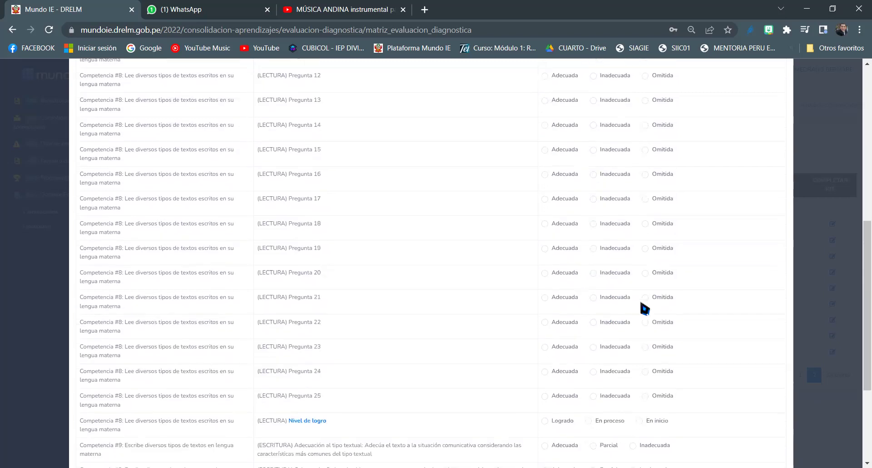
{"action": "left_click", "coordinate": [771, 441]}
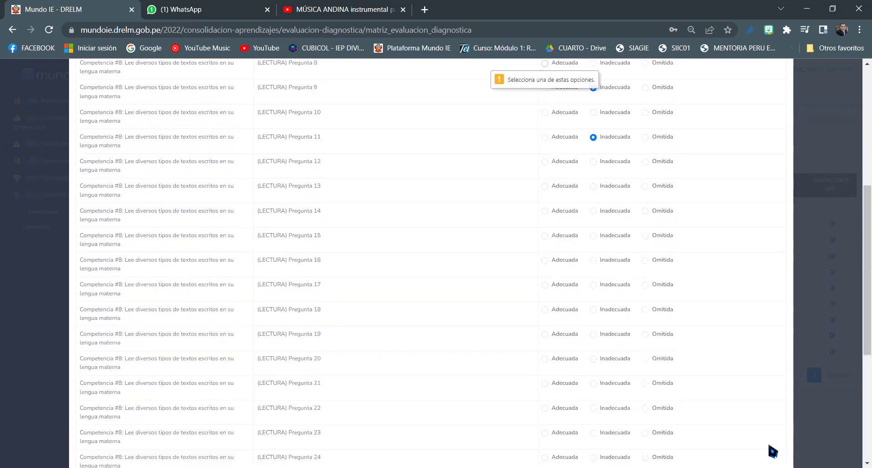
Rate Lectura Pregunta 8 as Adecuada, try again to save the kit, and look over the unanswered questions.
{"action": "scroll", "coordinate": [588, 140], "scroll_direction": "up", "scroll_amount": 1}
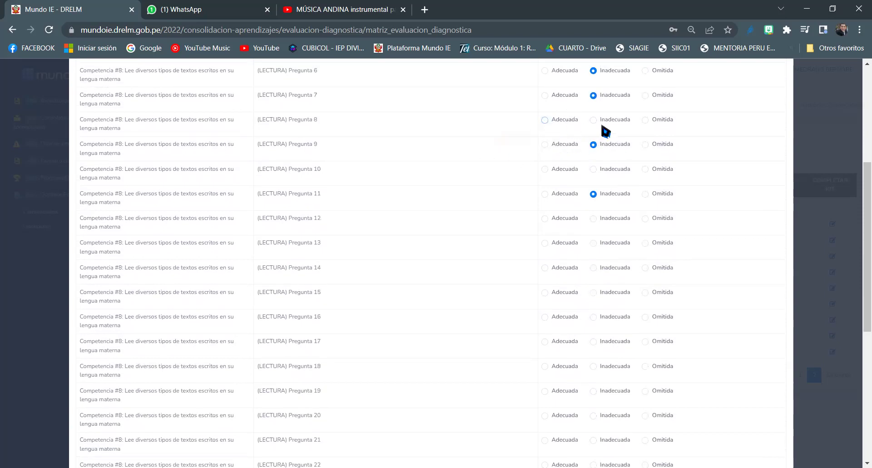
{"action": "scroll", "coordinate": [586, 176], "scroll_direction": "up", "scroll_amount": 2}
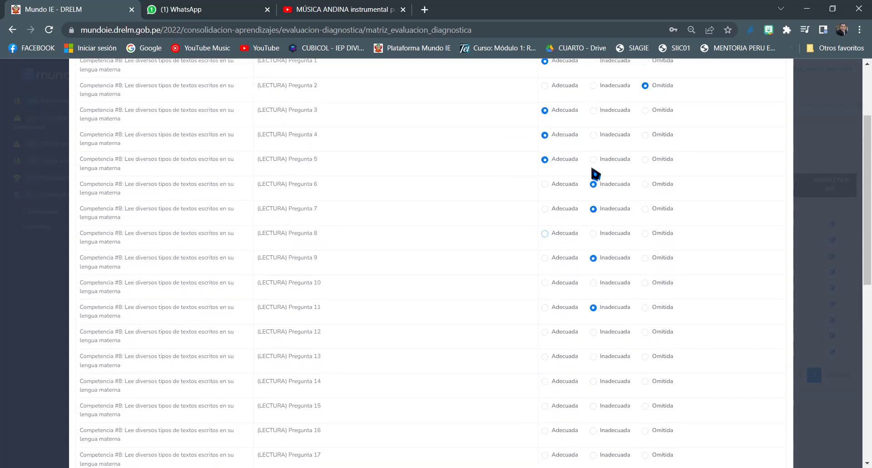
{"action": "scroll", "coordinate": [648, 166], "scroll_direction": "up", "scroll_amount": 1}
{"action": "scroll", "coordinate": [636, 191], "scroll_direction": "down", "scroll_amount": 4}
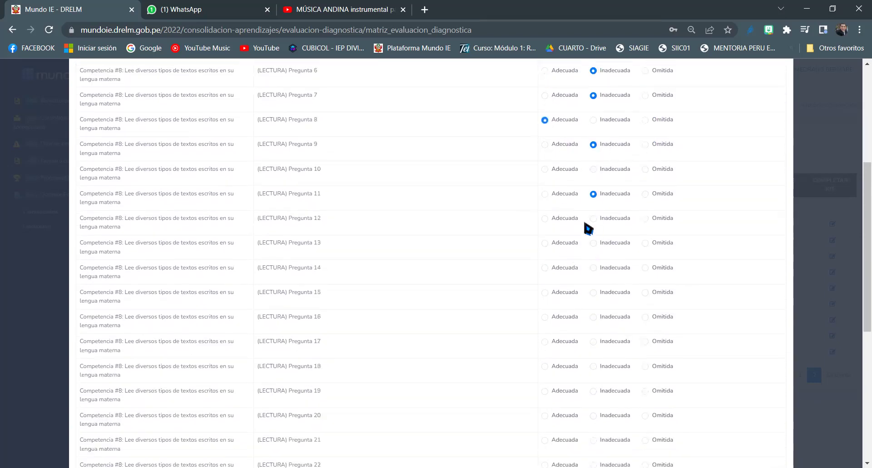
{"action": "scroll", "coordinate": [697, 296], "scroll_direction": "down", "scroll_amount": 6}
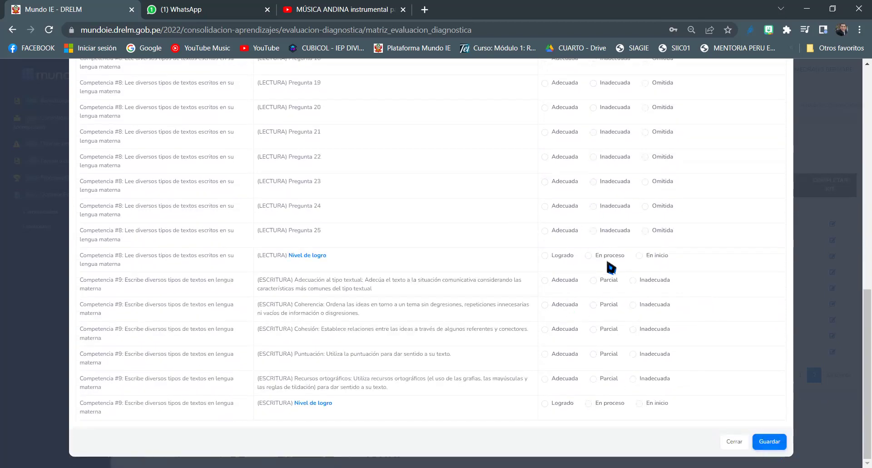
{"action": "left_click", "coordinate": [767, 443]}
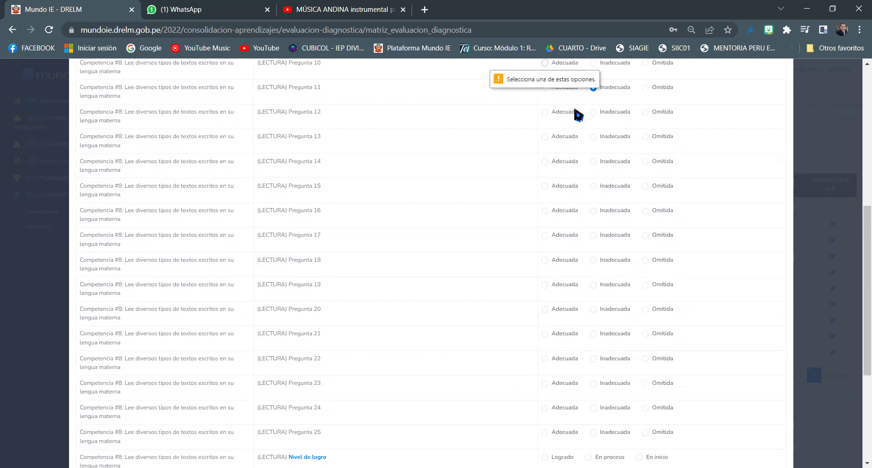
{"action": "scroll", "coordinate": [577, 123], "scroll_direction": "up", "scroll_amount": 2}
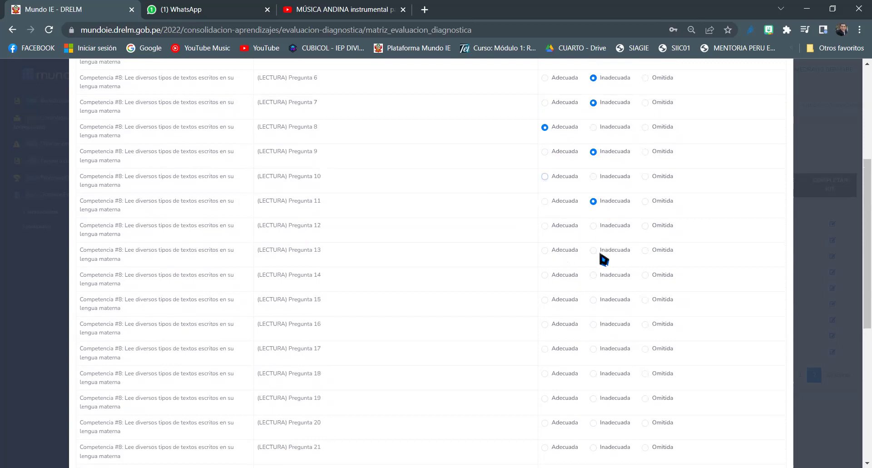
{"action": "scroll", "coordinate": [606, 332], "scroll_direction": "down", "scroll_amount": 6}
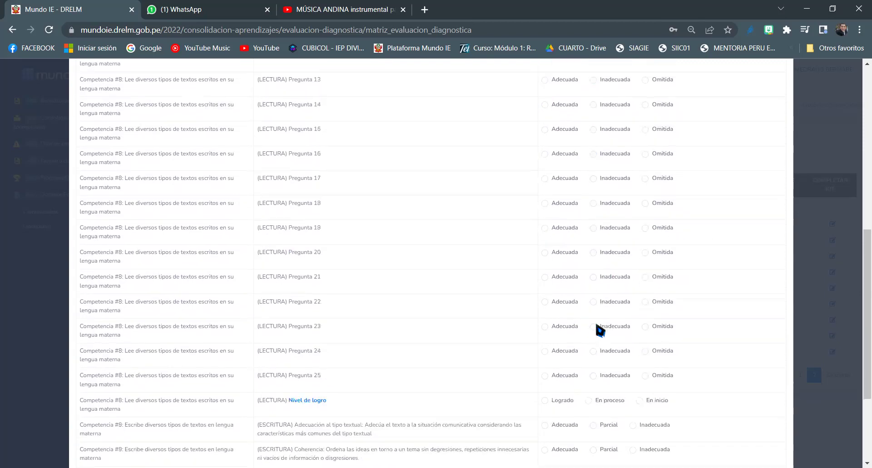
{"action": "scroll", "coordinate": [603, 363], "scroll_direction": "down", "scroll_amount": 1}
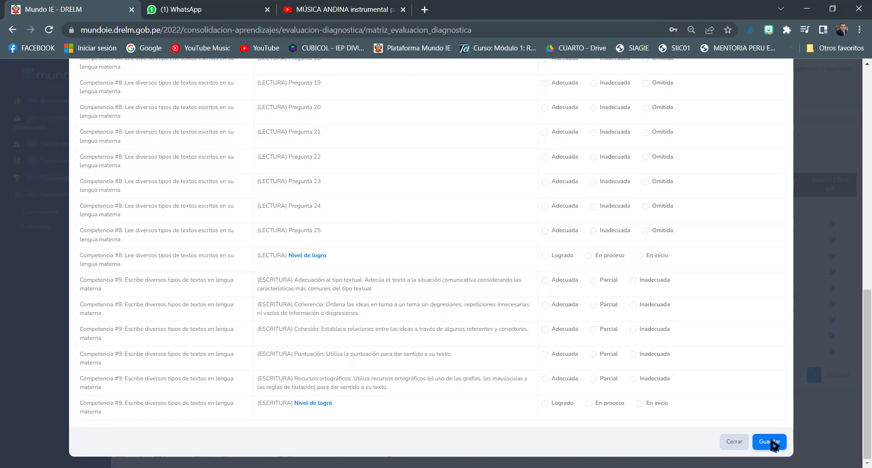
Close the Comunicación kit without saving and open the same student's kit for the Matemática area.
{"action": "left_click", "coordinate": [730, 443]}
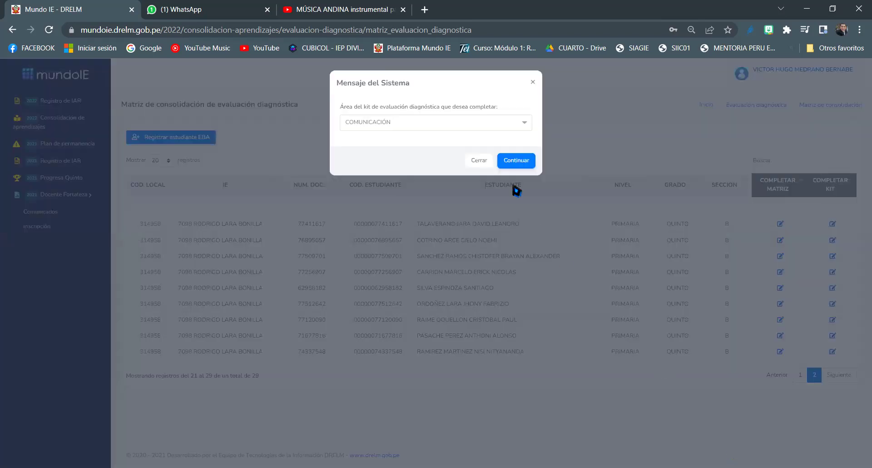
{"action": "left_click", "coordinate": [524, 123]}
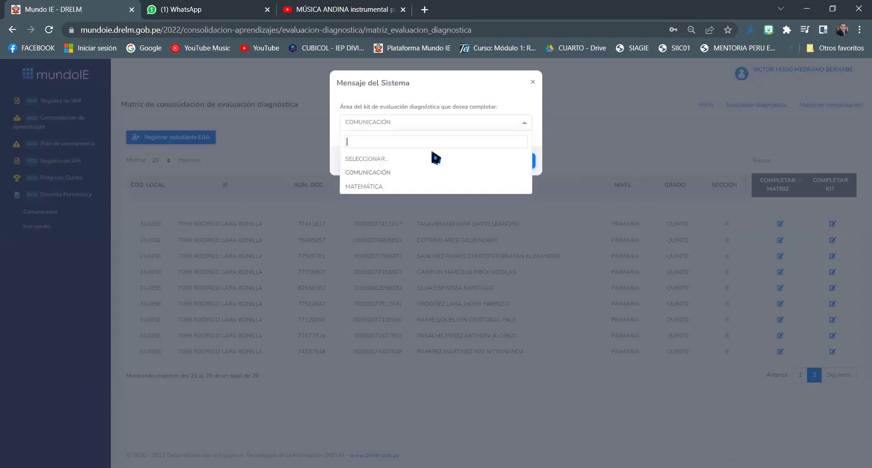
{"action": "left_click", "coordinate": [390, 189]}
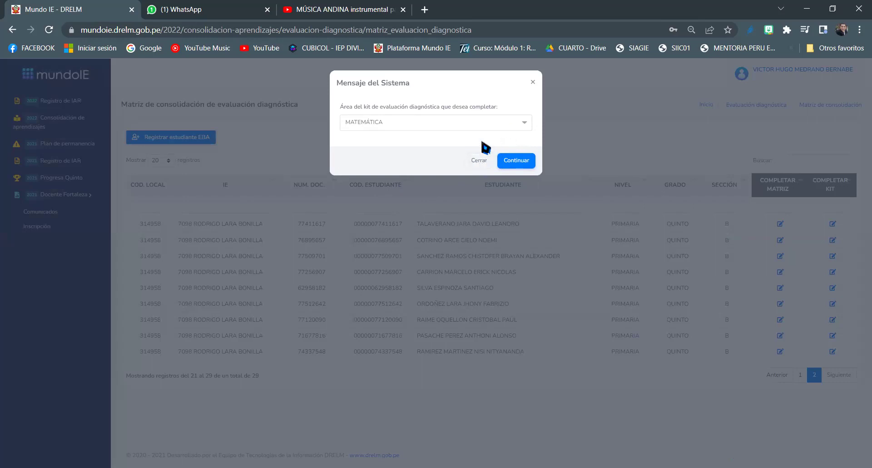
{"action": "left_click", "coordinate": [515, 162]}
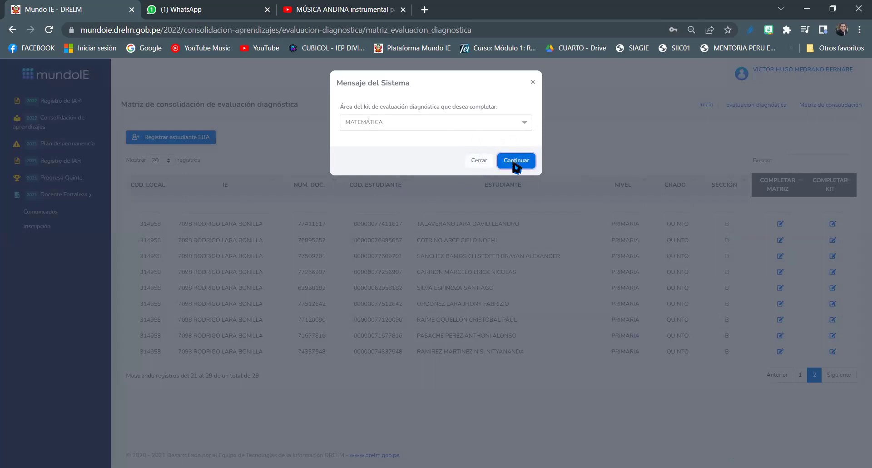
Rate Matemática Preguntas 1 and 2 as Adecuada and Preguntas 4 to 9 as Parcial.
{"action": "left_click", "coordinate": [545, 175]}
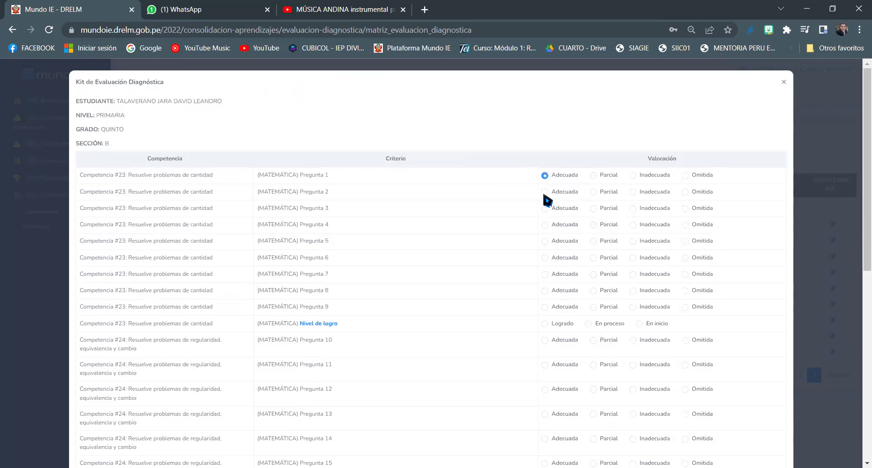
{"action": "left_click", "coordinate": [593, 225]}
{"action": "left_click_drag", "start_coordinate": [619, 340], "coordinate": [589, 349]}
{"action": "left_click", "coordinate": [594, 307]}
{"action": "left_click", "coordinate": [594, 291]}
{"action": "left_click", "coordinate": [593, 275]}
{"action": "left_click", "coordinate": [594, 257]}
{"action": "left_click", "coordinate": [594, 241]}
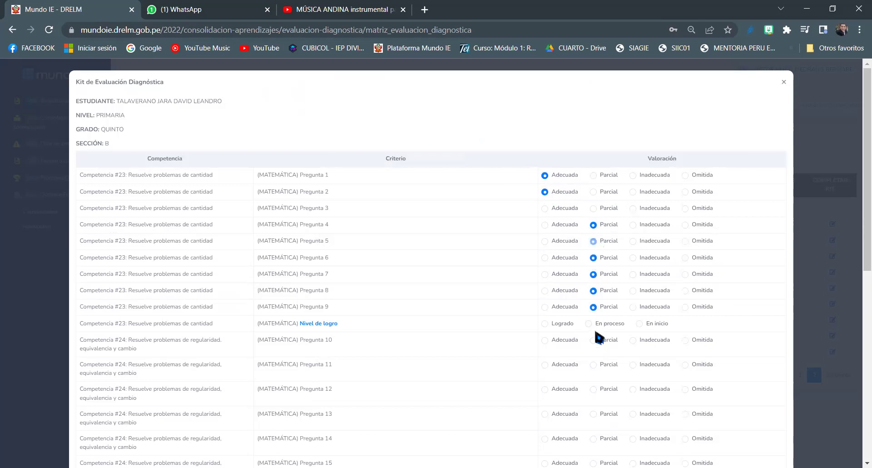
Set the Nivel de logro of Competencia #23 to En proceso and rate Preguntas 10 to 13 as Parcial.
{"action": "scroll", "coordinate": [597, 324], "scroll_direction": "down", "scroll_amount": 3}
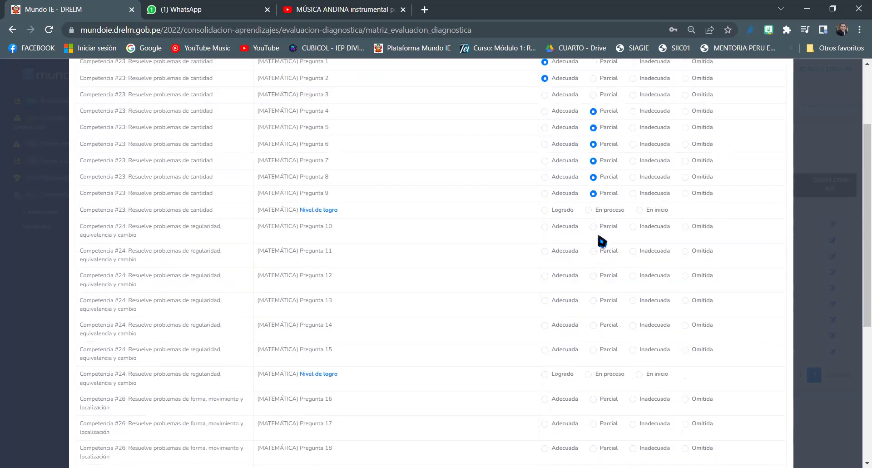
{"action": "left_click", "coordinate": [593, 227]}
{"action": "left_click", "coordinate": [588, 210]}
{"action": "left_click", "coordinate": [594, 251]}
{"action": "left_click", "coordinate": [594, 300]}
Rate Preguntas 14 and 15 as Adecuada and set the Nivel de logro of Competencia #24 to Logrado.
{"action": "scroll", "coordinate": [600, 308], "scroll_direction": "down", "scroll_amount": 5}
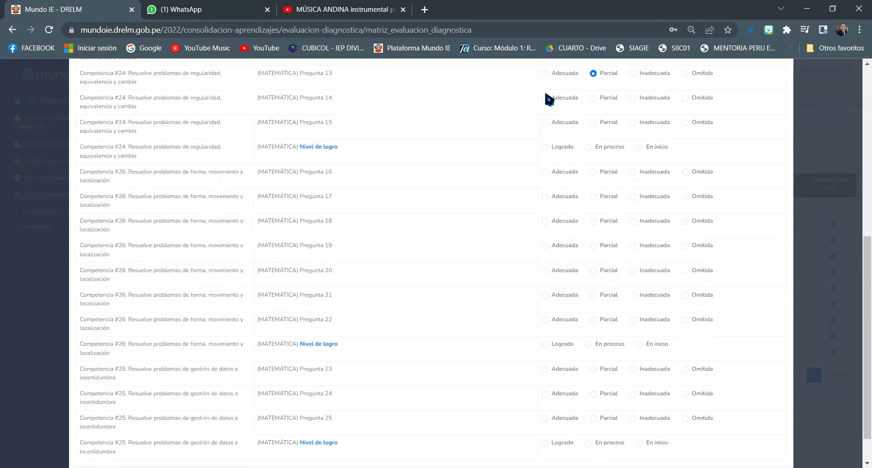
{"action": "left_click", "coordinate": [546, 124]}
{"action": "left_click", "coordinate": [545, 148]}
Rate Preguntas 16 to 25 as Adecuada and set the Nivel de logro of Competencias #26 and #25 to Logrado.
{"action": "left_click", "coordinate": [545, 172]}
{"action": "left_click", "coordinate": [545, 197]}
{"action": "left_click", "coordinate": [546, 321]}
{"action": "scroll", "coordinate": [549, 323], "scroll_direction": "down", "scroll_amount": 1}
{"action": "left_click", "coordinate": [545, 305]}
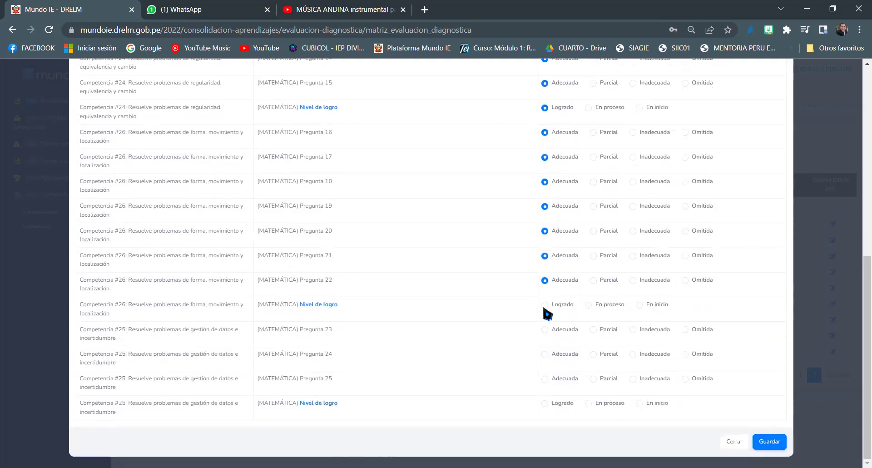
{"action": "left_click", "coordinate": [544, 331]}
{"action": "left_click", "coordinate": [546, 355]}
Complete the missing Pregunta 3 as Adecuada, save the Matemática kit, and accept the confirmation.
{"action": "scroll", "coordinate": [581, 356], "scroll_direction": "up", "scroll_amount": 9}
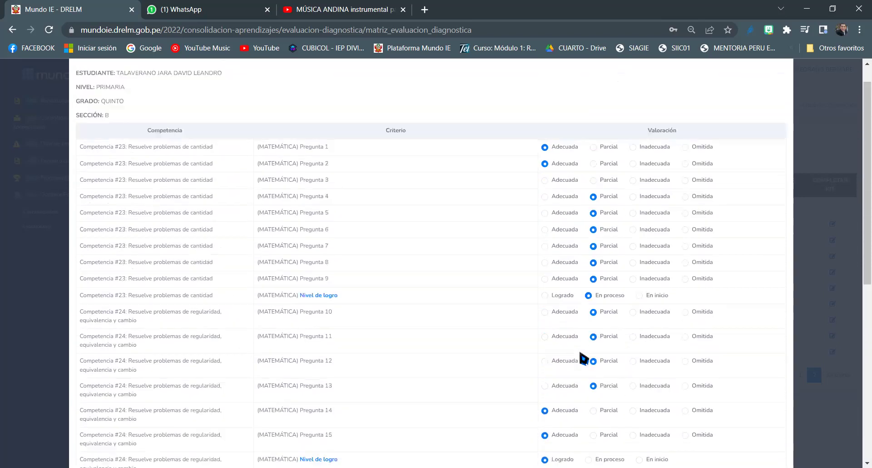
{"action": "scroll", "coordinate": [583, 359], "scroll_direction": "down", "scroll_amount": 9}
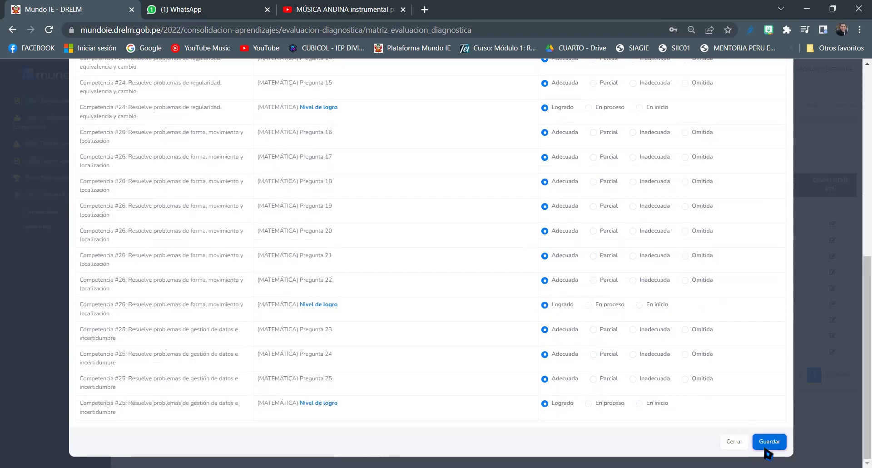
{"action": "left_click", "coordinate": [769, 441]}
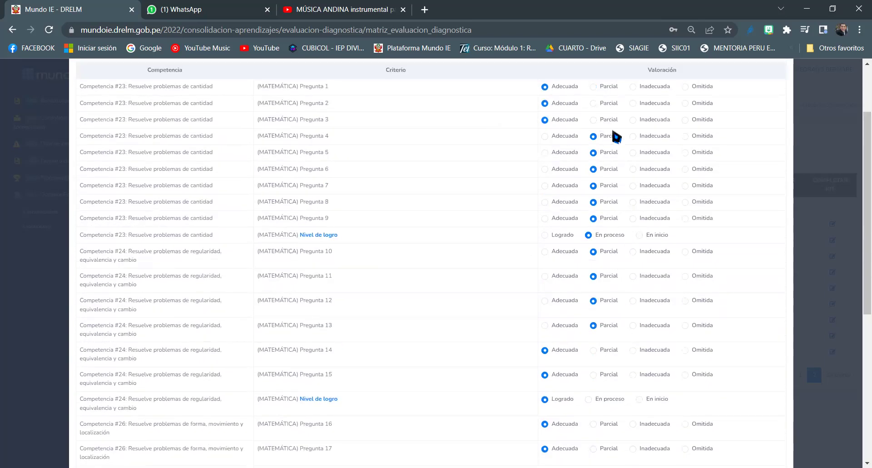
{"action": "scroll", "coordinate": [664, 229], "scroll_direction": "down", "scroll_amount": 10}
{"action": "left_click", "coordinate": [771, 441]}
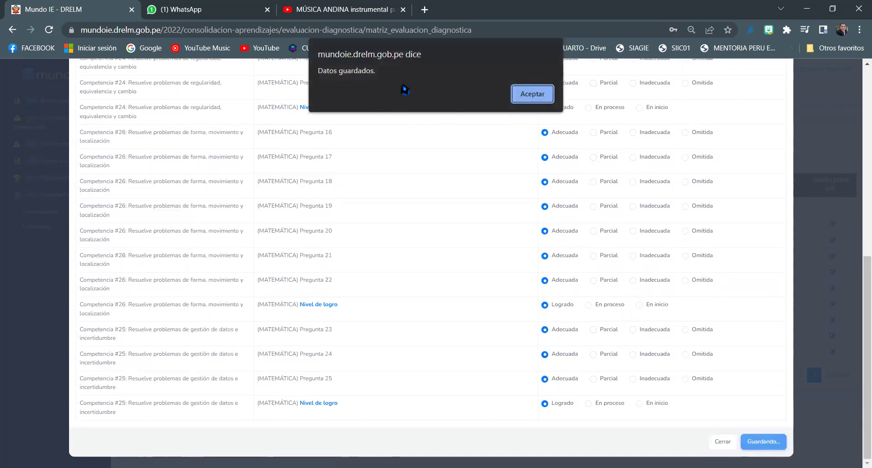
{"action": "left_click", "coordinate": [532, 95]}
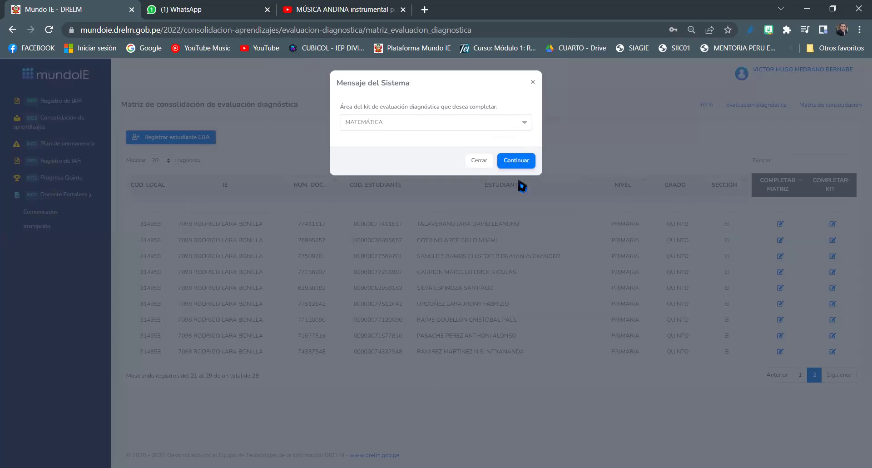
Reopen the Matemática kit and try changing Pregunta 3 to Parcial, 4 and 8 to Adecuada, and 5 to Omitida.
{"action": "left_click", "coordinate": [515, 166]}
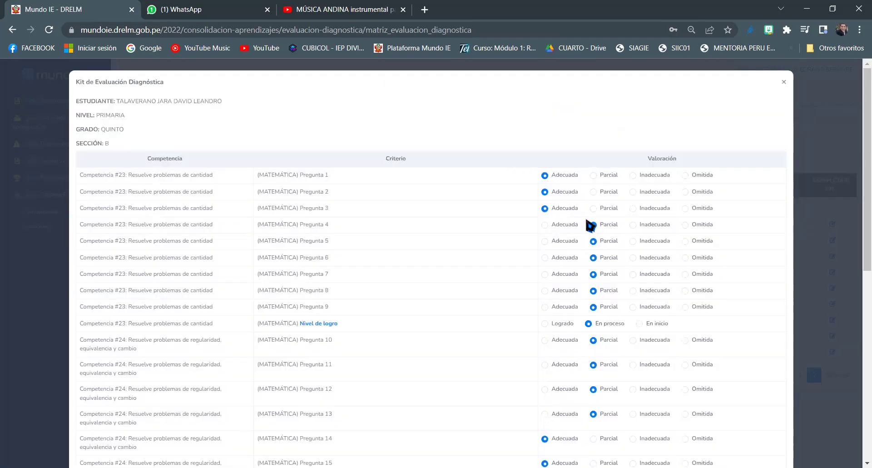
{"action": "left_click", "coordinate": [593, 209]}
{"action": "left_click", "coordinate": [685, 241]}
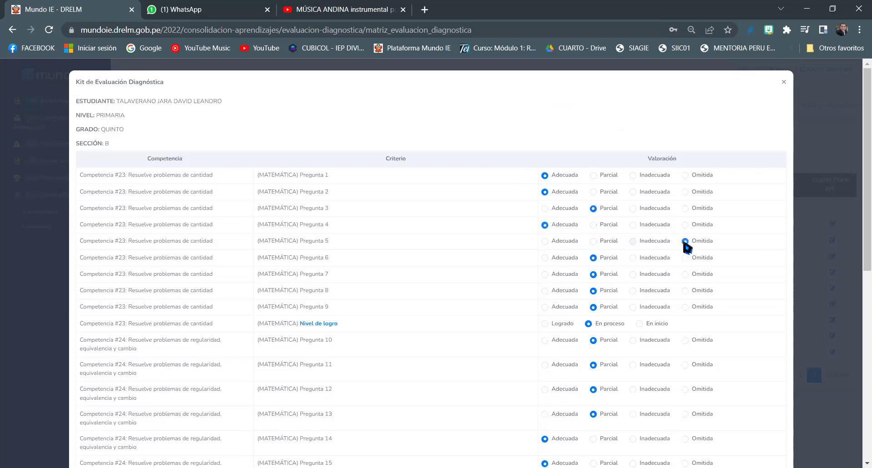
{"action": "left_click", "coordinate": [685, 291]}
{"action": "left_click", "coordinate": [545, 291]}
Close the Matemática kit without saving and leave the kit area selection.
{"action": "scroll", "coordinate": [656, 252], "scroll_direction": "down", "scroll_amount": 8}
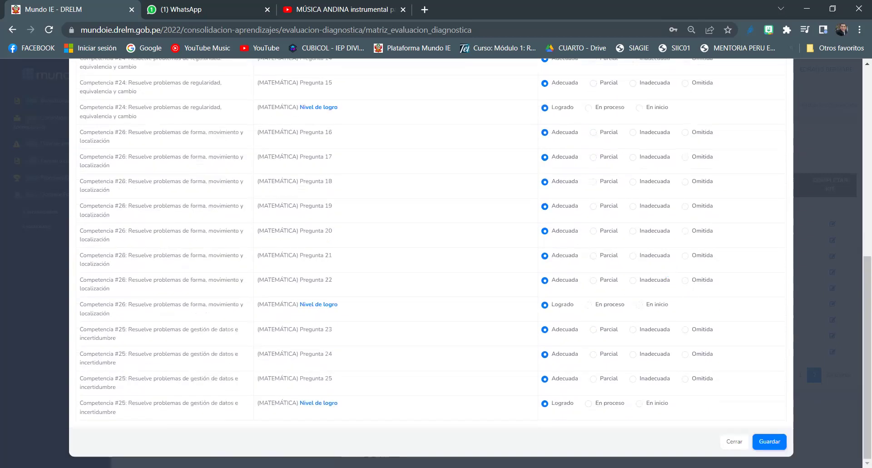
{"action": "left_click", "coordinate": [734, 443]}
{"action": "left_click", "coordinate": [472, 162]}
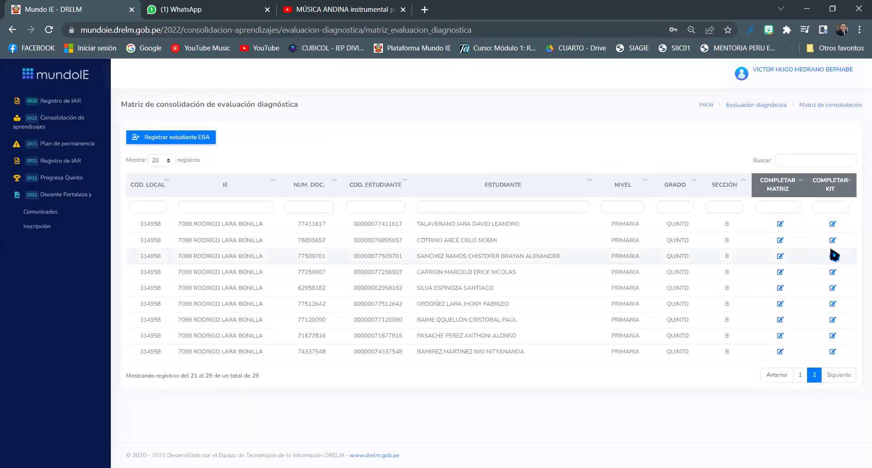